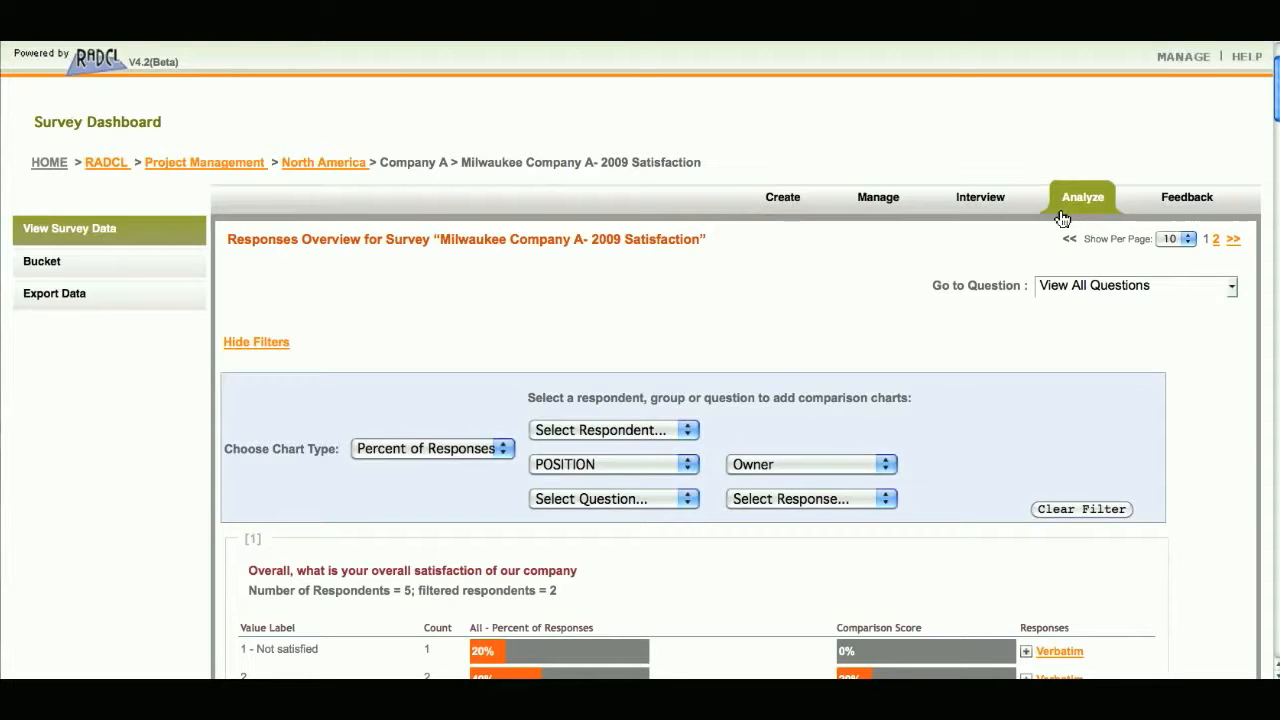
- Open the wizard for exporting the survey data by questions
{"action": "mouse_move", "coordinate": [175, 303]}
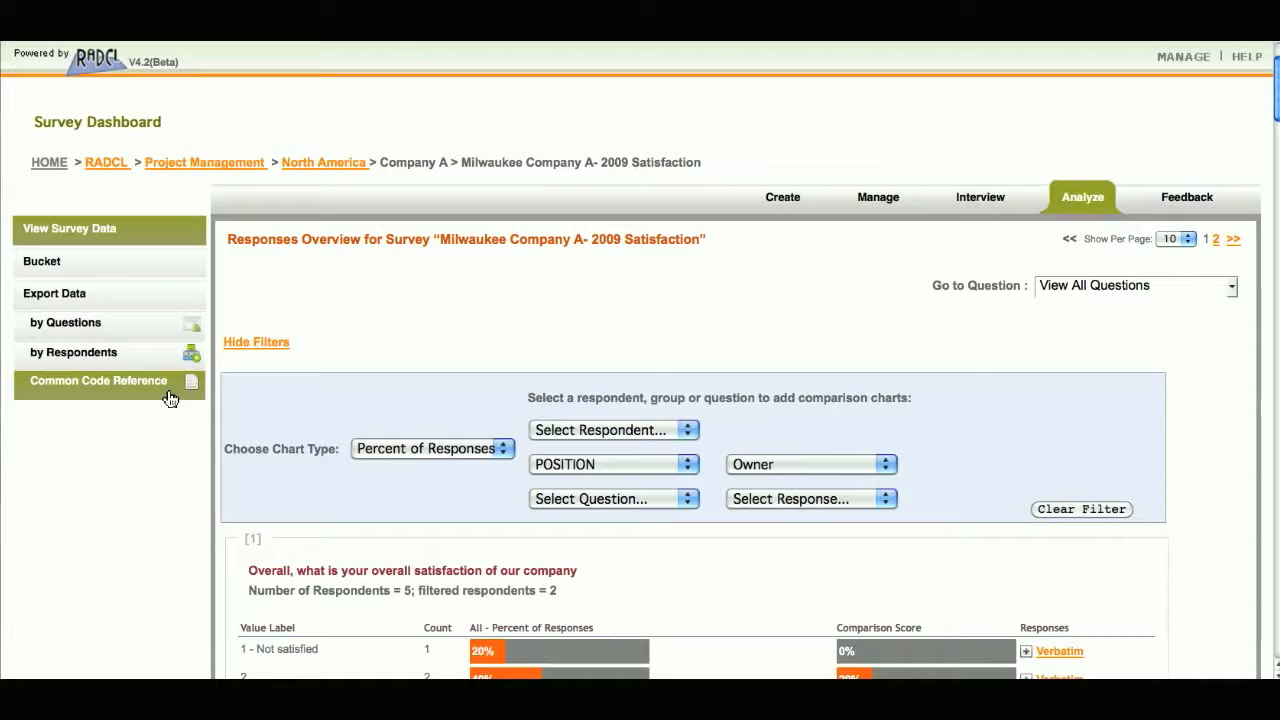
{"action": "left_click", "coordinate": [156, 330]}
{"action": "key", "text": "super+plus"}
{"action": "scroll", "coordinate": [742, 425], "scroll_direction": "down", "scroll_amount": 1}
{"action": "scroll", "coordinate": [742, 430], "scroll_direction": "down", "scroll_amount": 5}
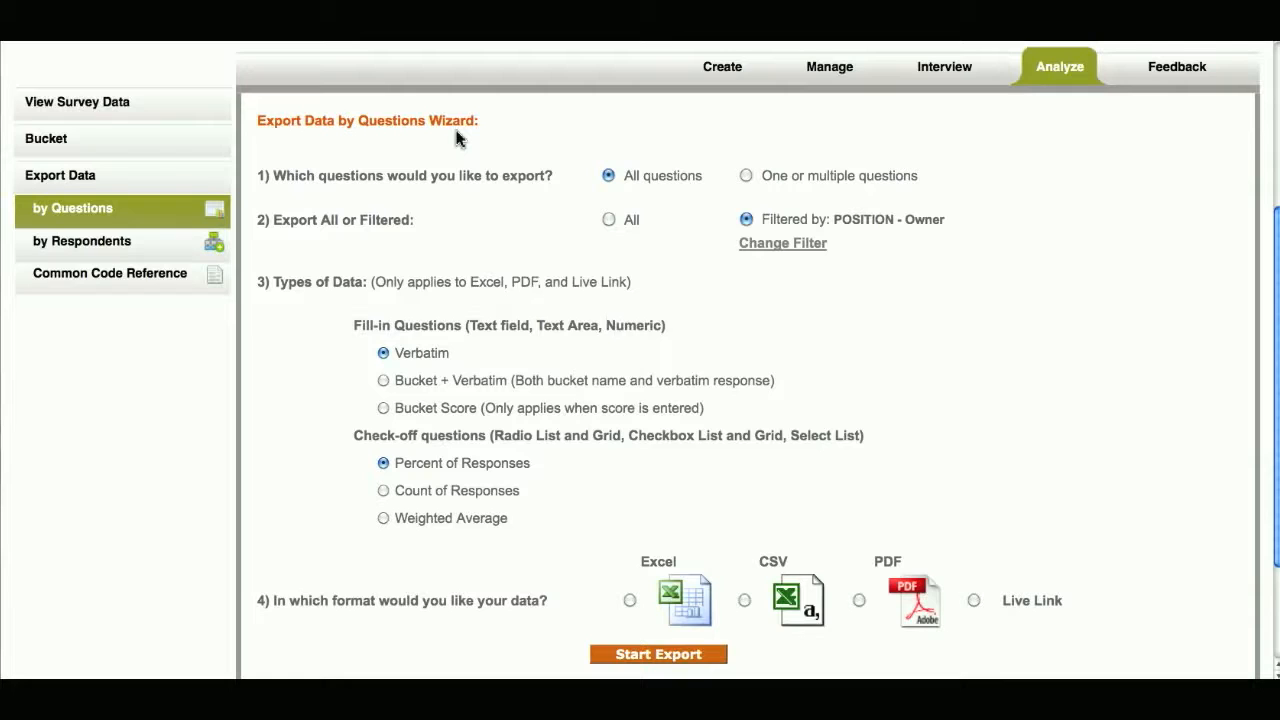
- Limit the export to one or multiple questions and include questions 1 through 8
{"action": "left_click", "coordinate": [609, 177]}
{"action": "left_click", "coordinate": [746, 177]}
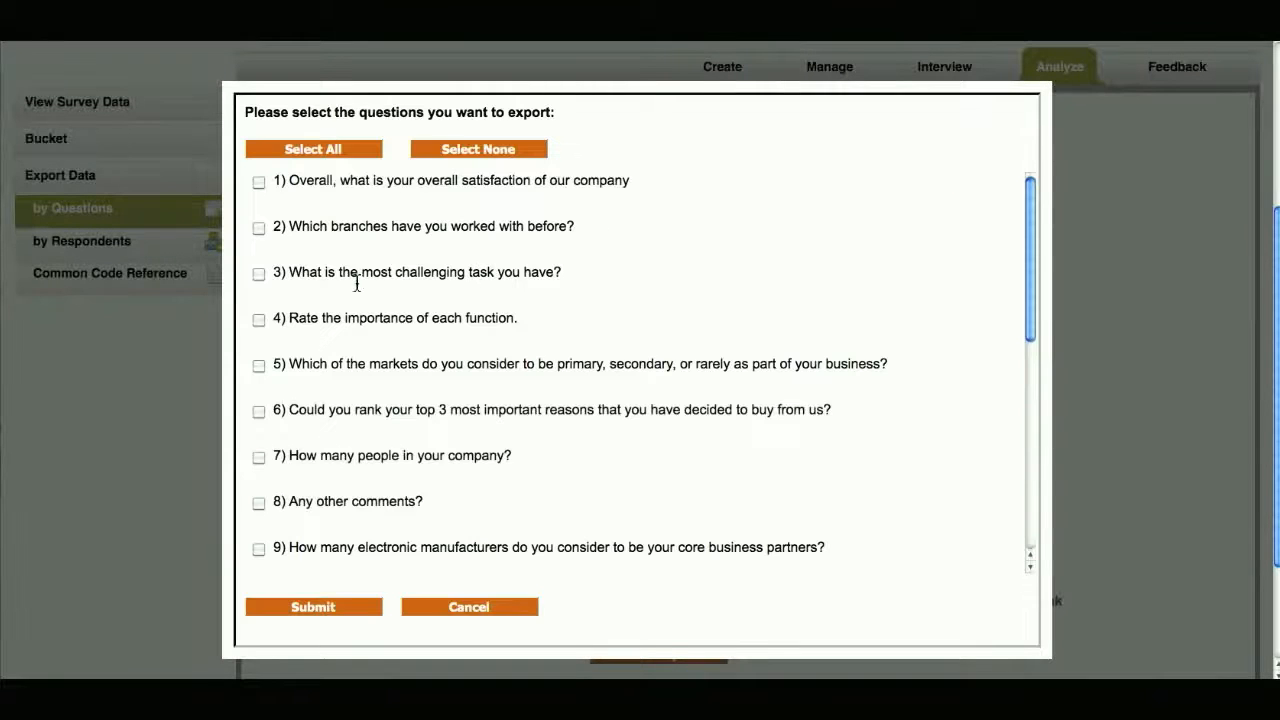
{"action": "left_click", "coordinate": [255, 182]}
{"action": "left_click", "coordinate": [258, 228]}
{"action": "left_click", "coordinate": [258, 273]}
{"action": "left_click", "coordinate": [258, 319]}
{"action": "left_click", "coordinate": [258, 365]}
{"action": "left_click", "coordinate": [258, 411]}
{"action": "left_click", "coordinate": [258, 457]}
{"action": "left_click", "coordinate": [258, 503]}
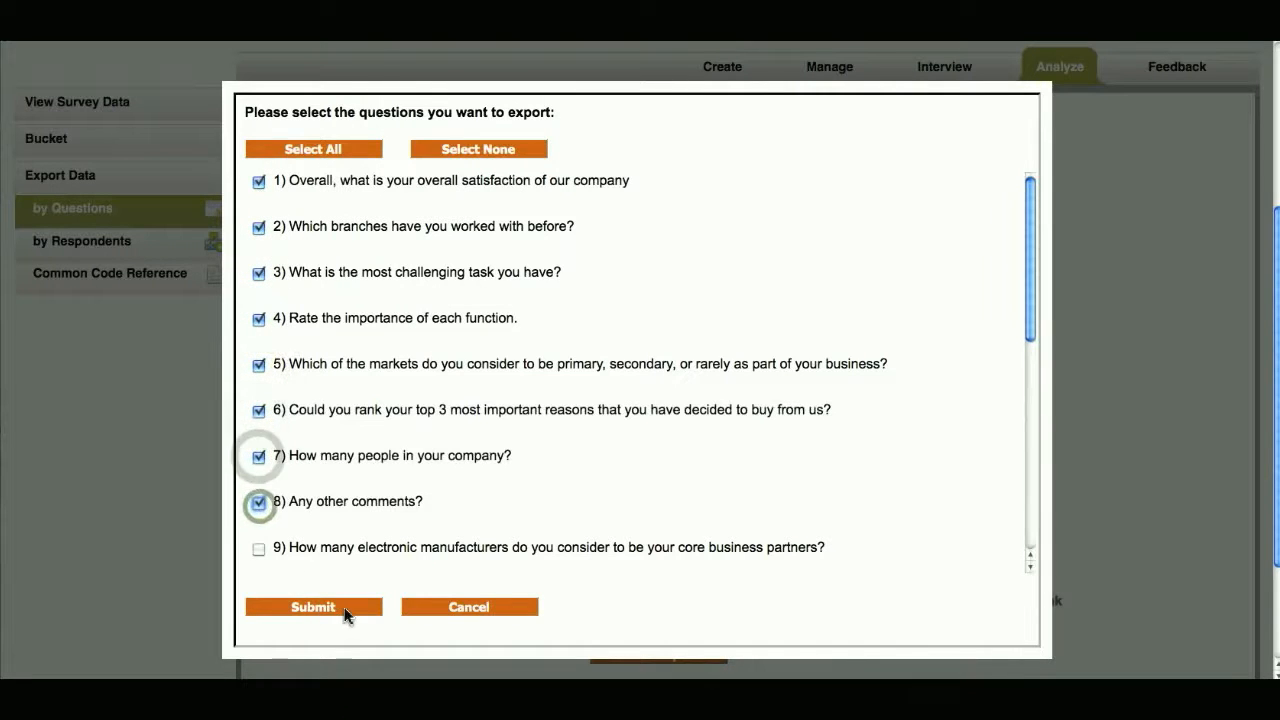
{"action": "left_click", "coordinate": [343, 607]}
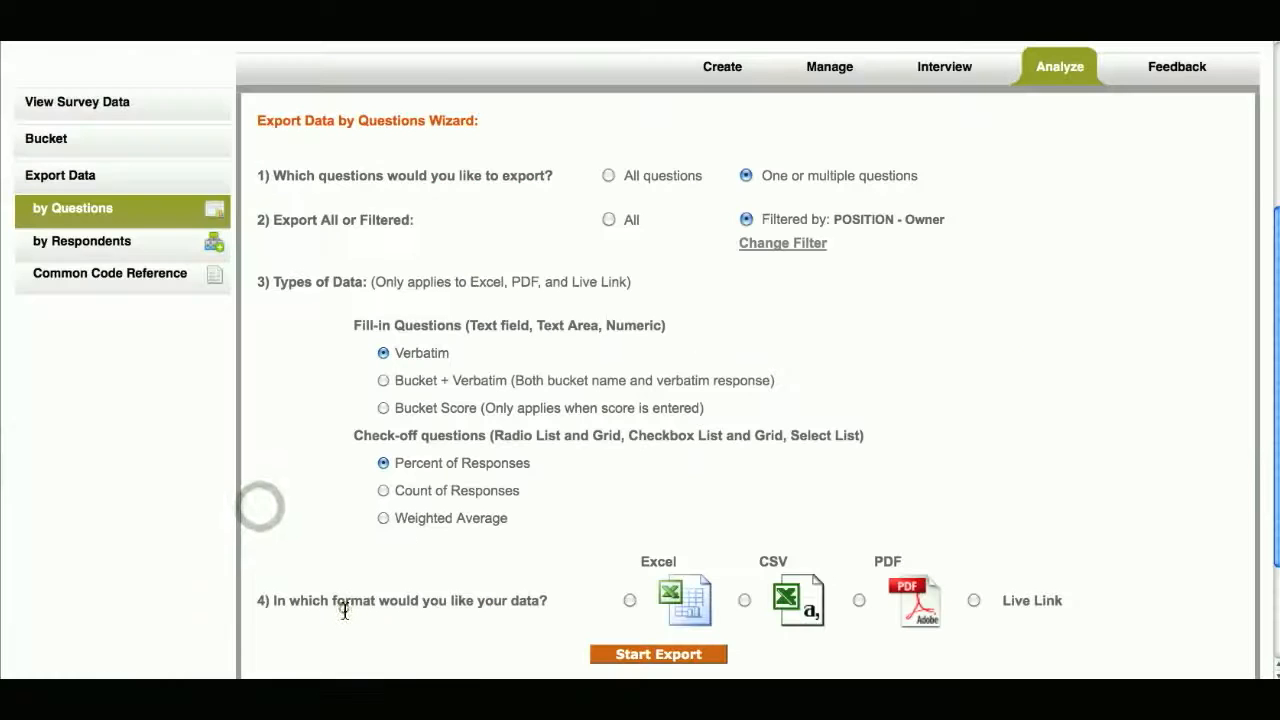
{"action": "left_click", "coordinate": [746, 177]}
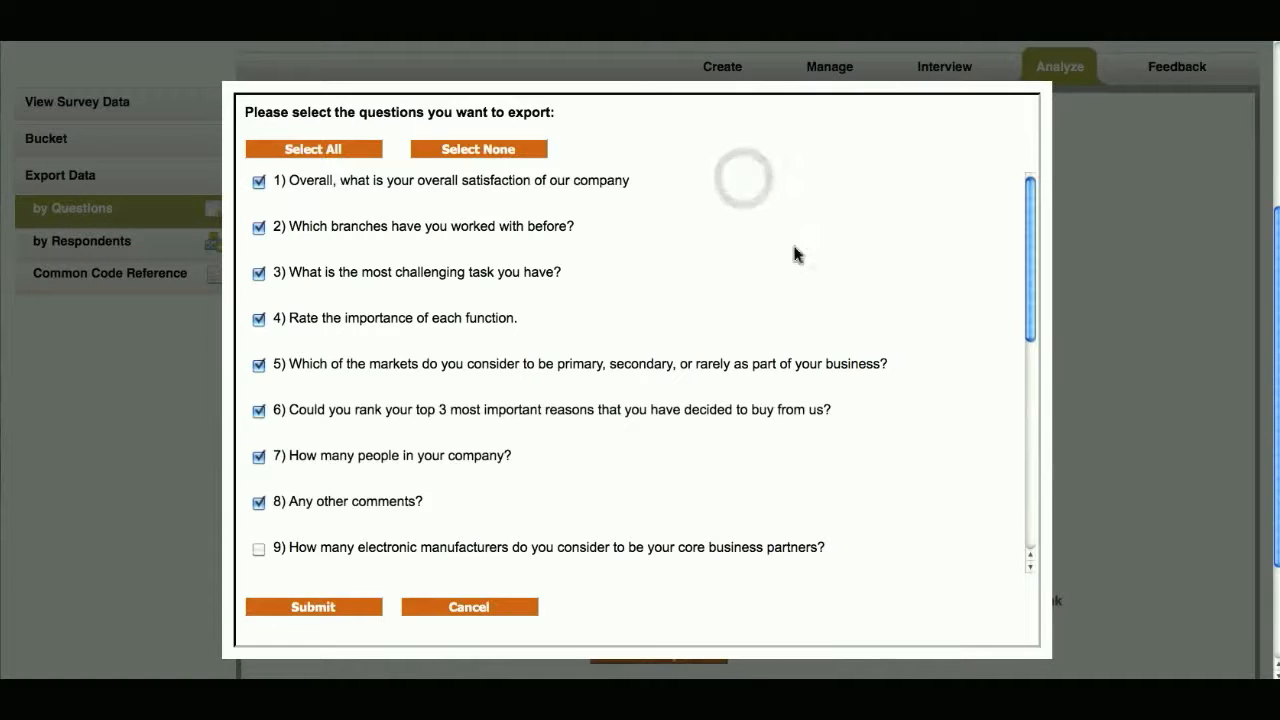
{"action": "left_click", "coordinate": [512, 607]}
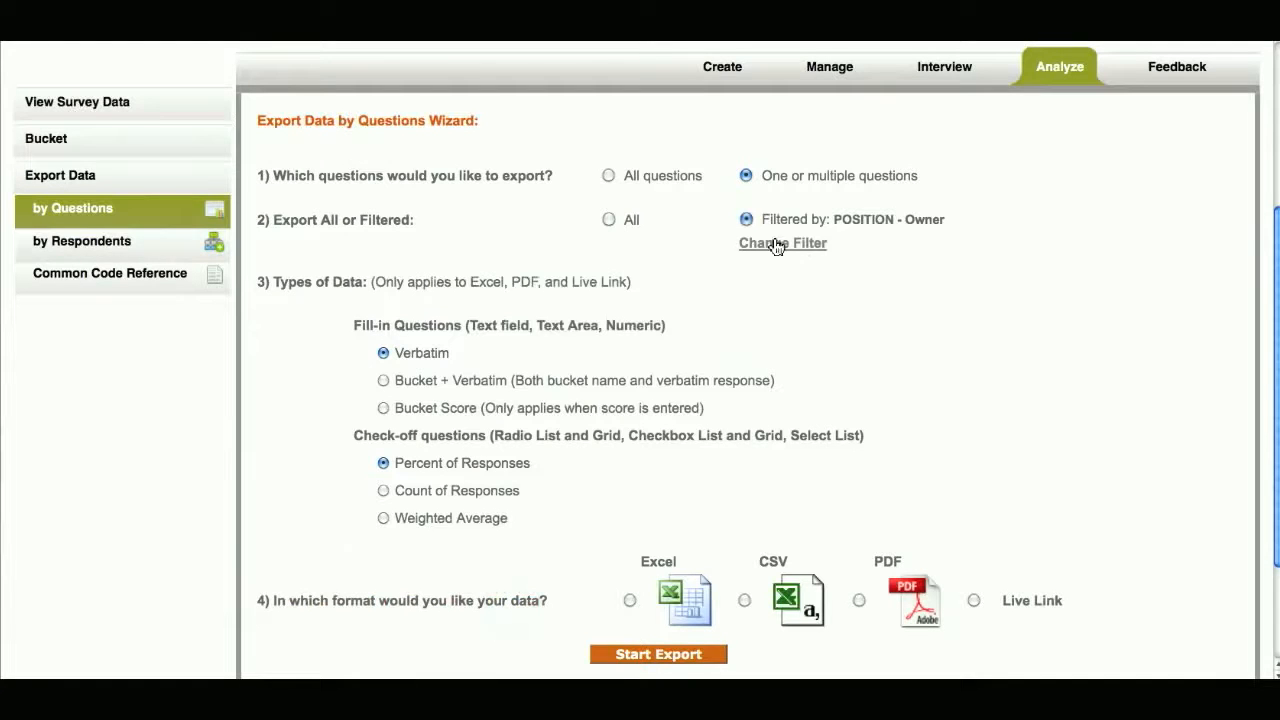
- Review the export's all or filtered choices and the filter options for respondent, group and question, then dismiss the filter settings
{"action": "left_click", "coordinate": [609, 219]}
{"action": "left_click", "coordinate": [745, 224]}
{"action": "left_click", "coordinate": [857, 236]}
{"action": "left_click", "coordinate": [785, 246]}
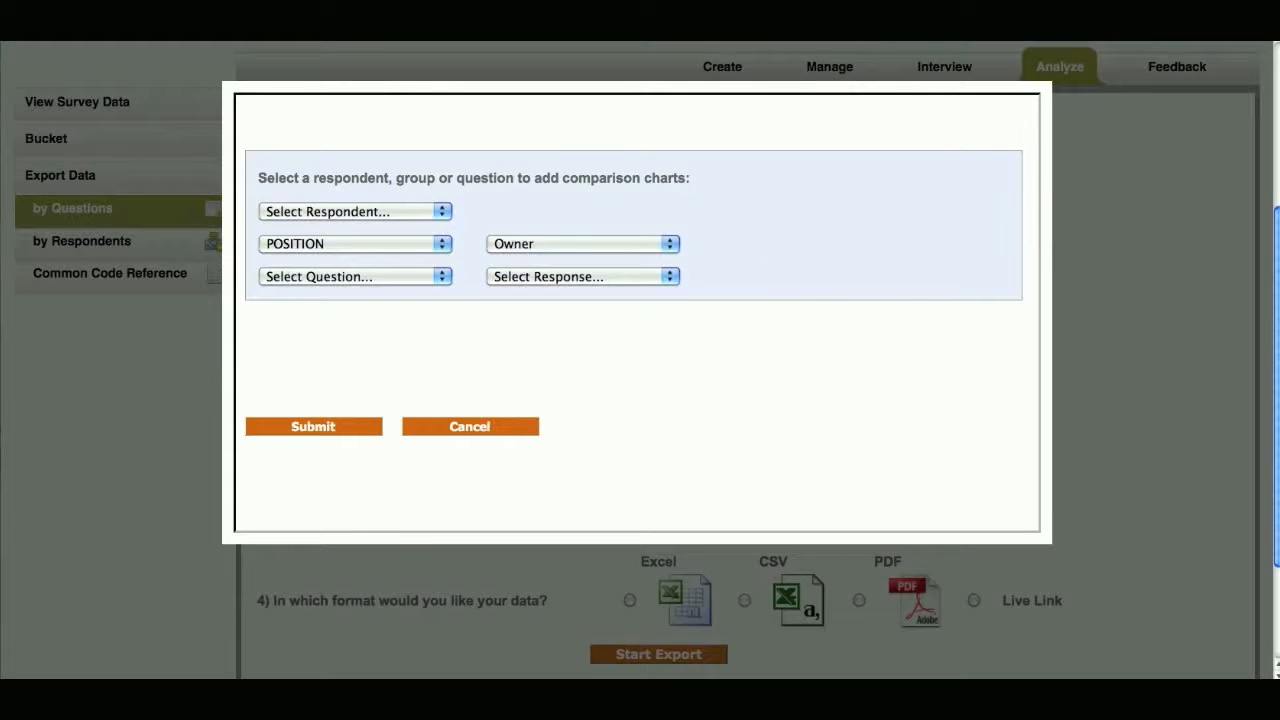
{"action": "left_click", "coordinate": [426, 212]}
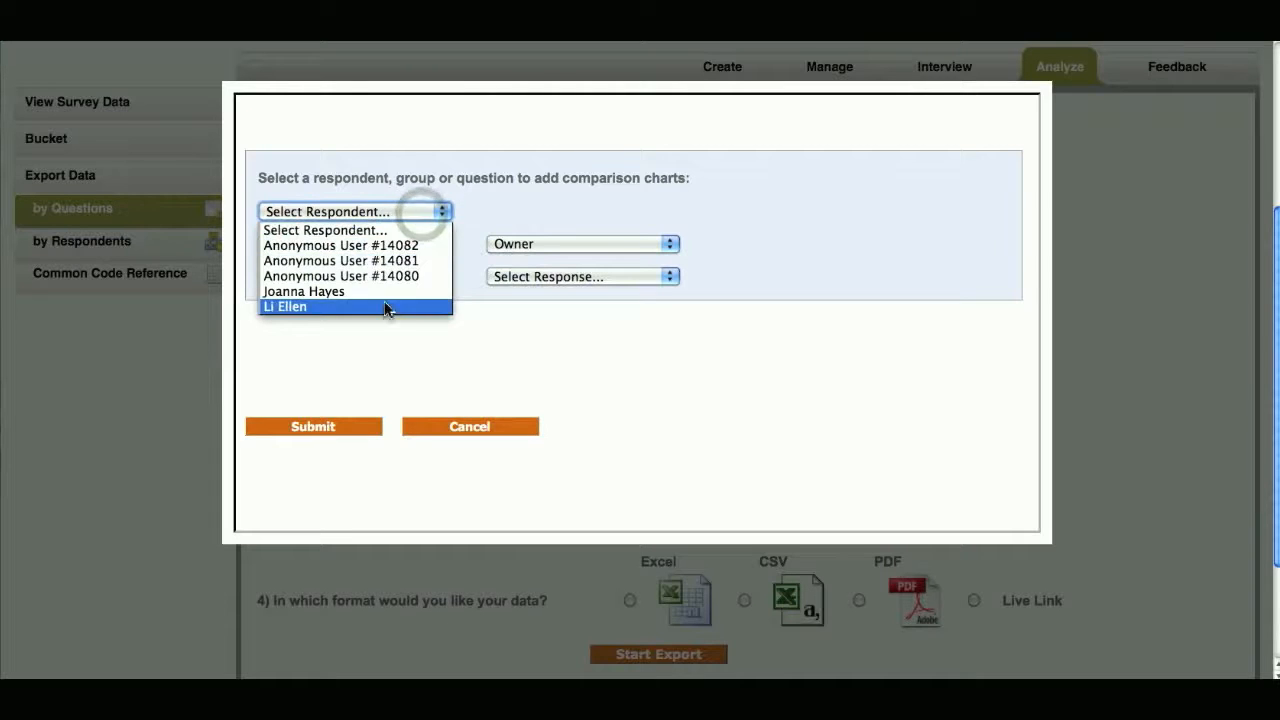
{"action": "left_click", "coordinate": [462, 230]}
{"action": "left_click", "coordinate": [428, 244]}
{"action": "scroll", "coordinate": [380, 337], "scroll_direction": "up", "scroll_amount": 2}
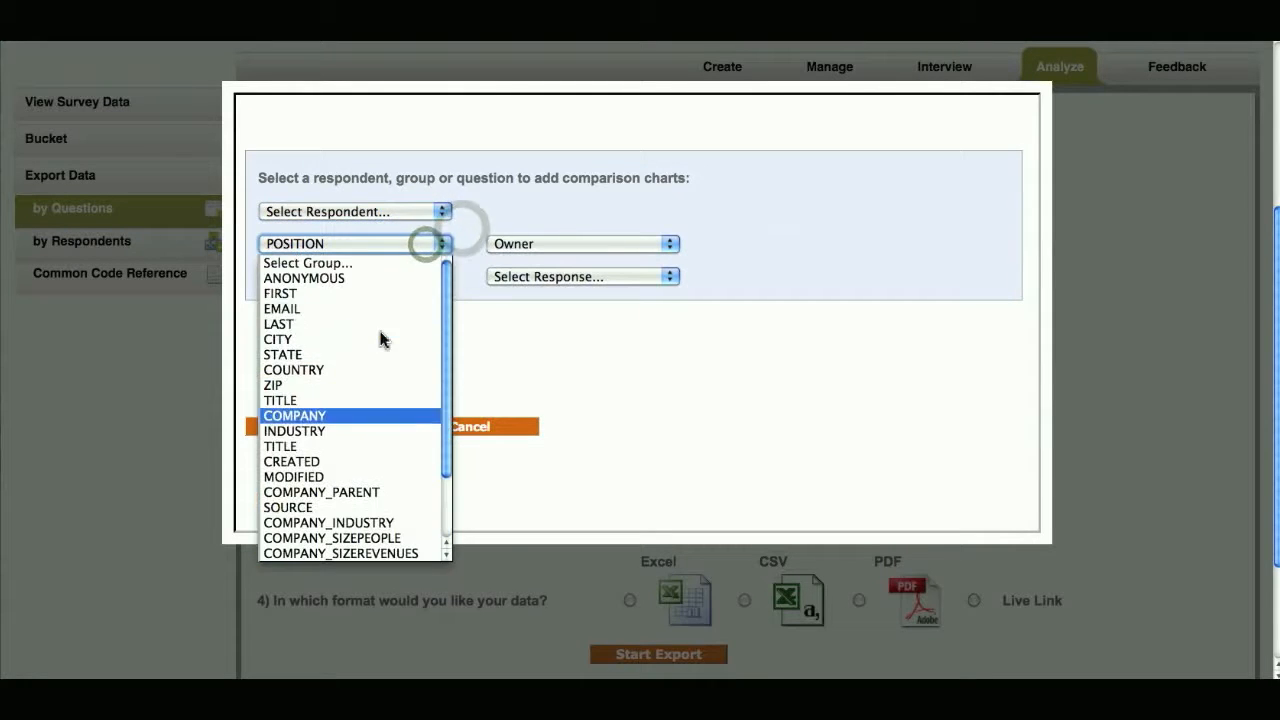
{"action": "left_click", "coordinate": [428, 243]}
{"action": "left_click", "coordinate": [420, 277]}
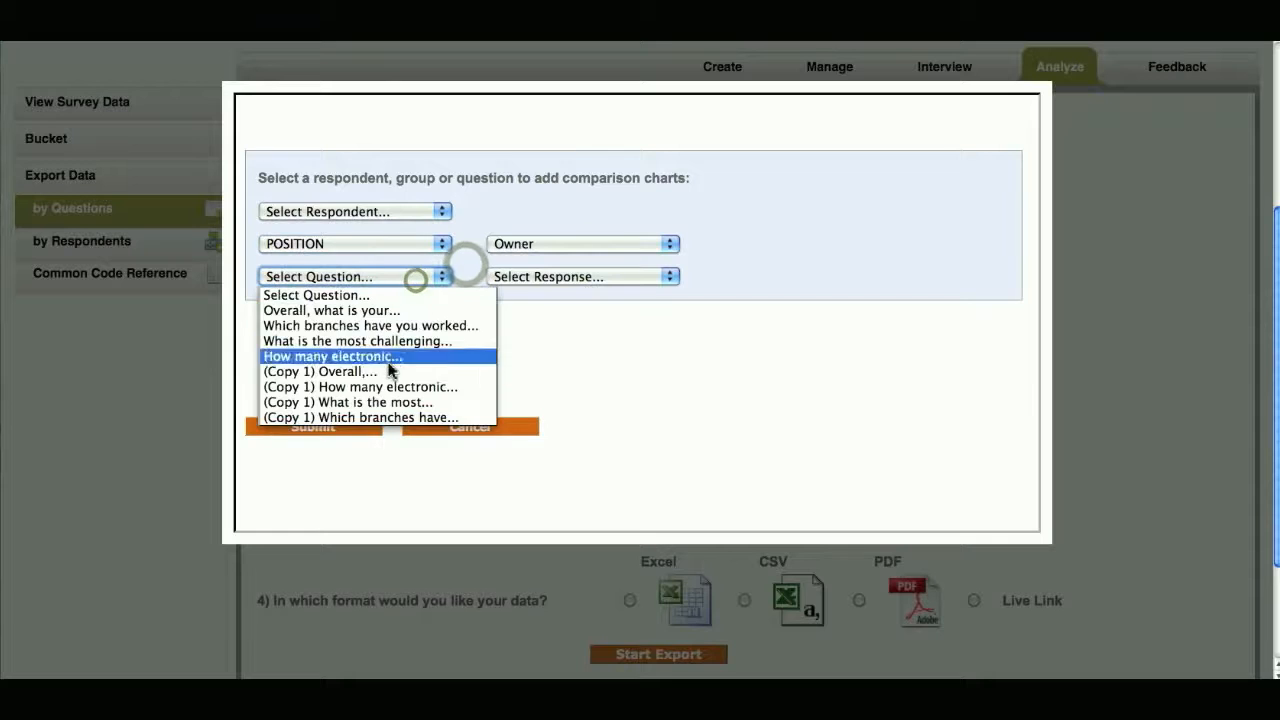
{"action": "left_click", "coordinate": [453, 268]}
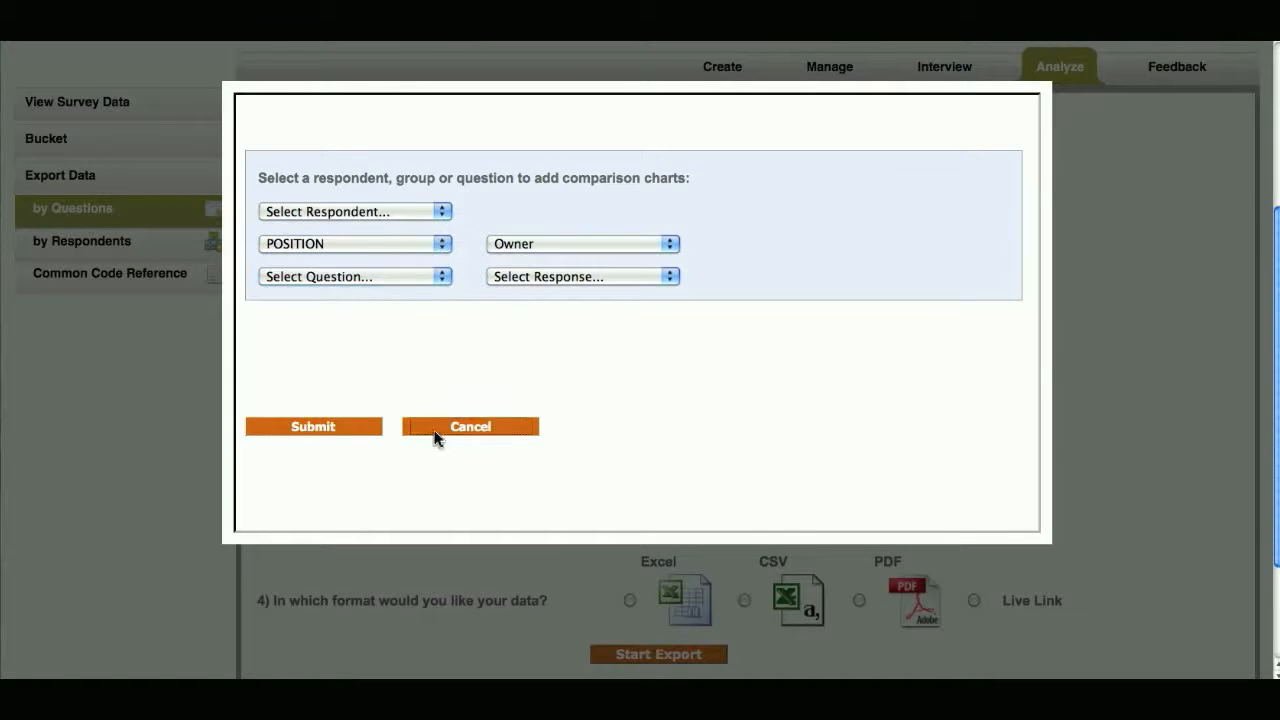
{"action": "left_click", "coordinate": [428, 430]}
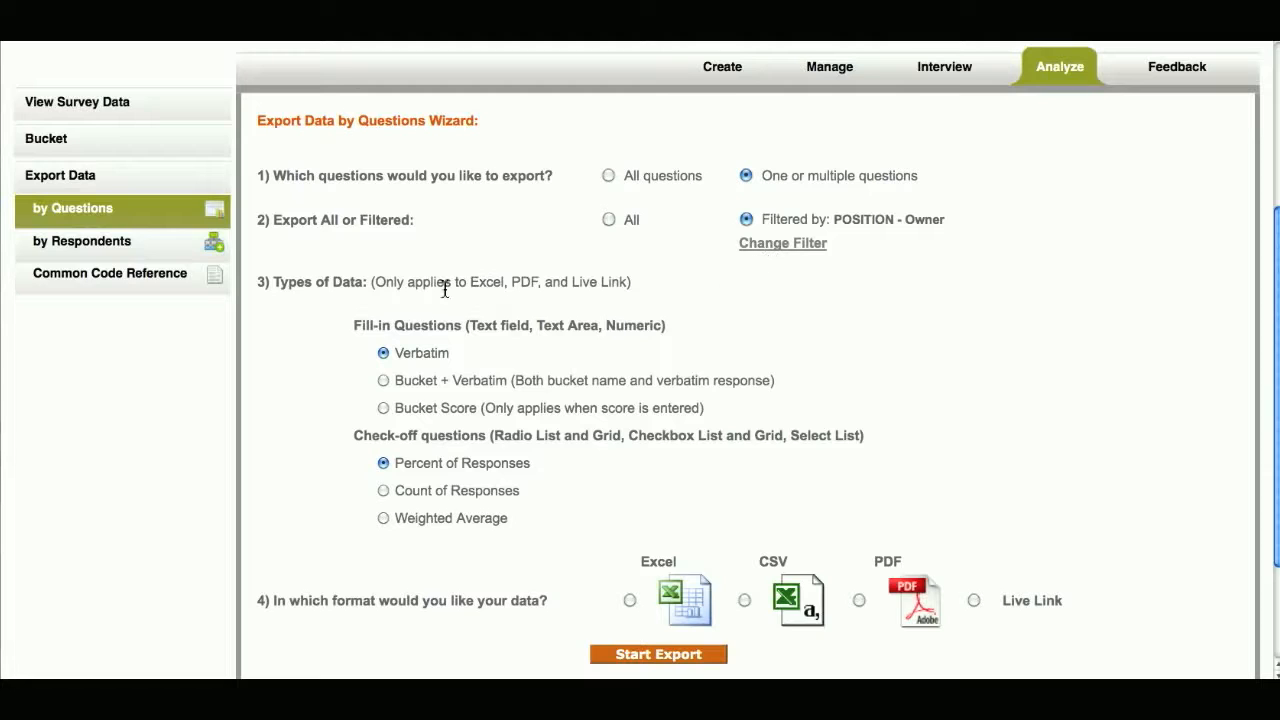
- Set the fill-in questions to export as Bucket + Verbatim and the check-off questions as Percent of Responses
{"action": "left_click", "coordinate": [336, 290]}
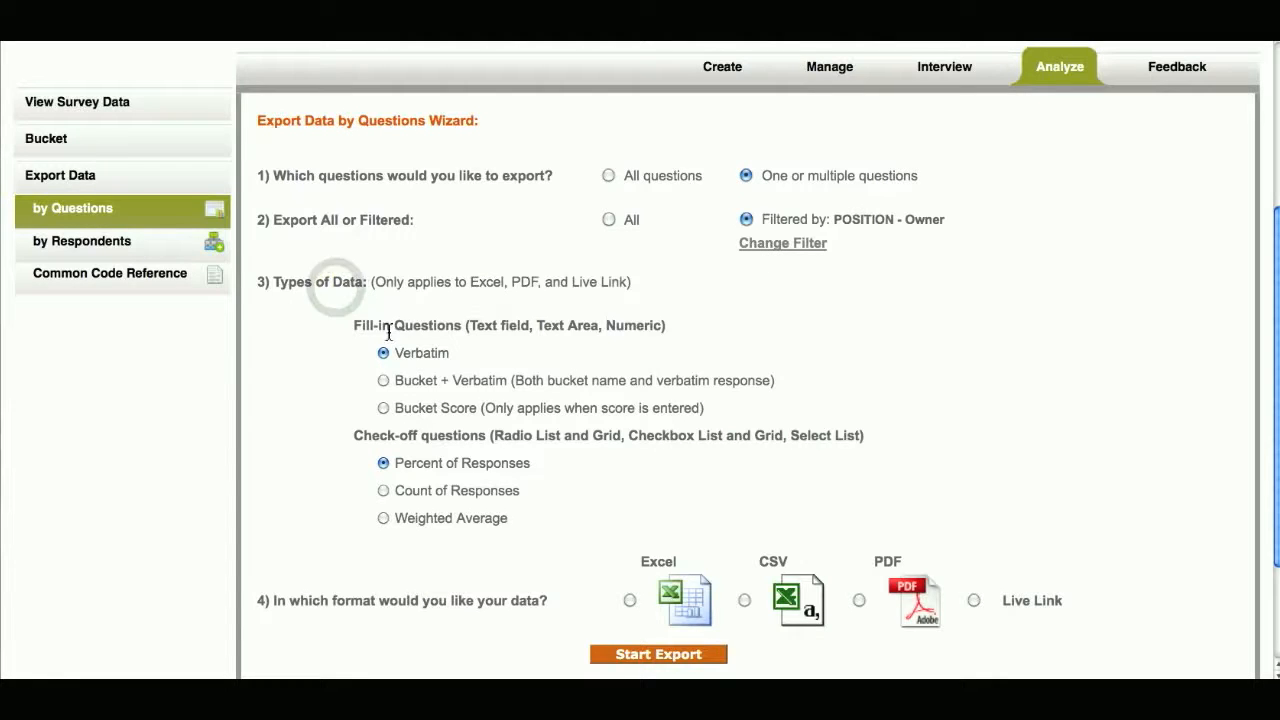
{"action": "left_click", "coordinate": [380, 333]}
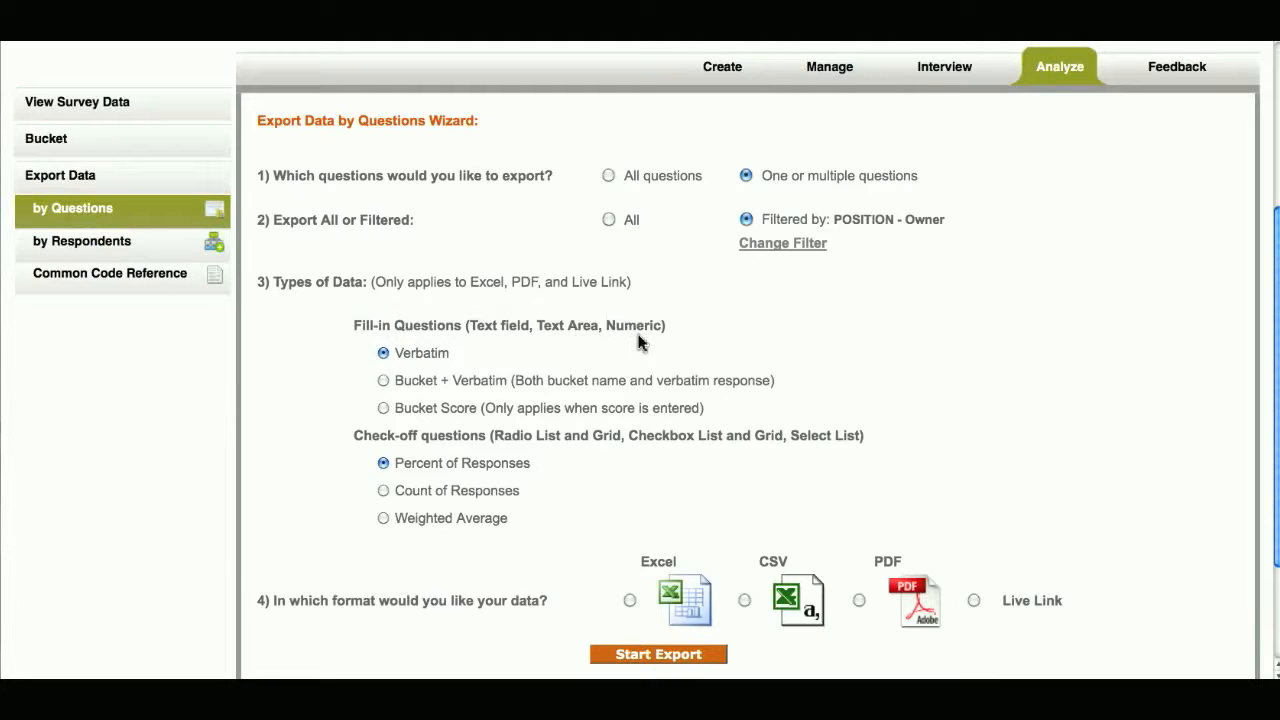
{"action": "left_click", "coordinate": [382, 354]}
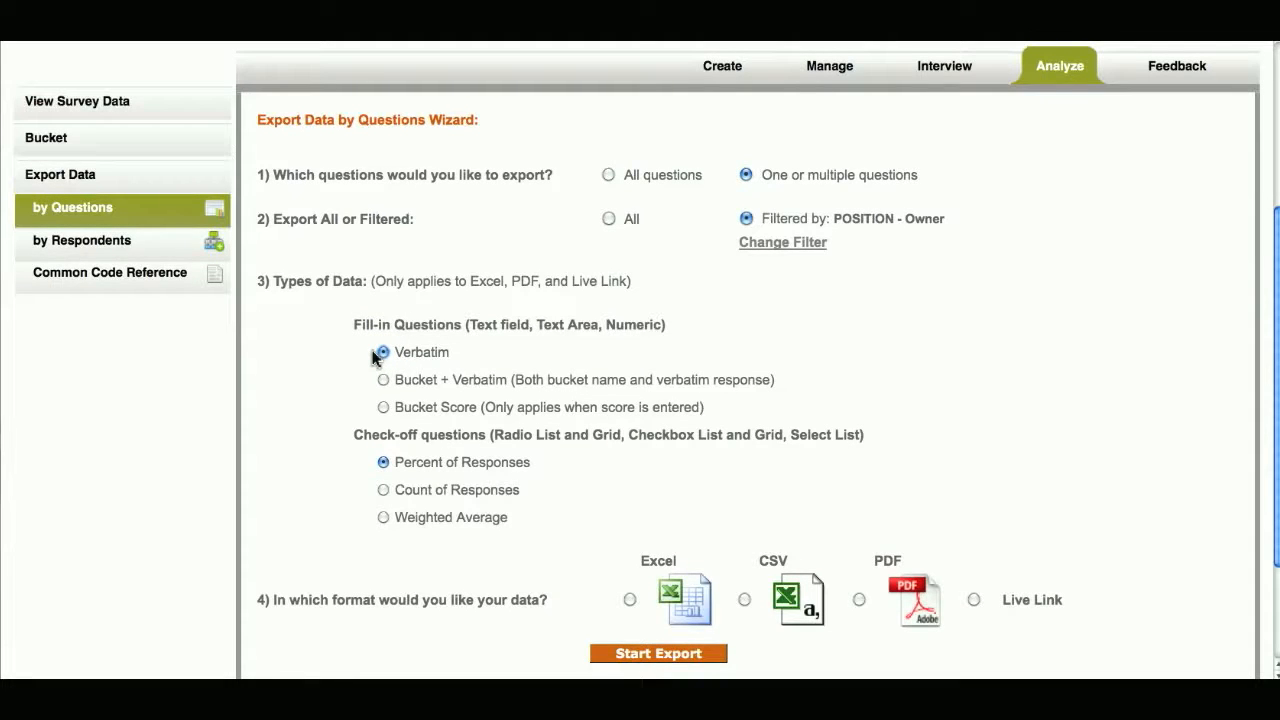
{"action": "left_click", "coordinate": [383, 380]}
{"action": "left_click", "coordinate": [381, 409]}
{"action": "left_click", "coordinate": [384, 436]}
{"action": "left_click", "coordinate": [383, 463]}
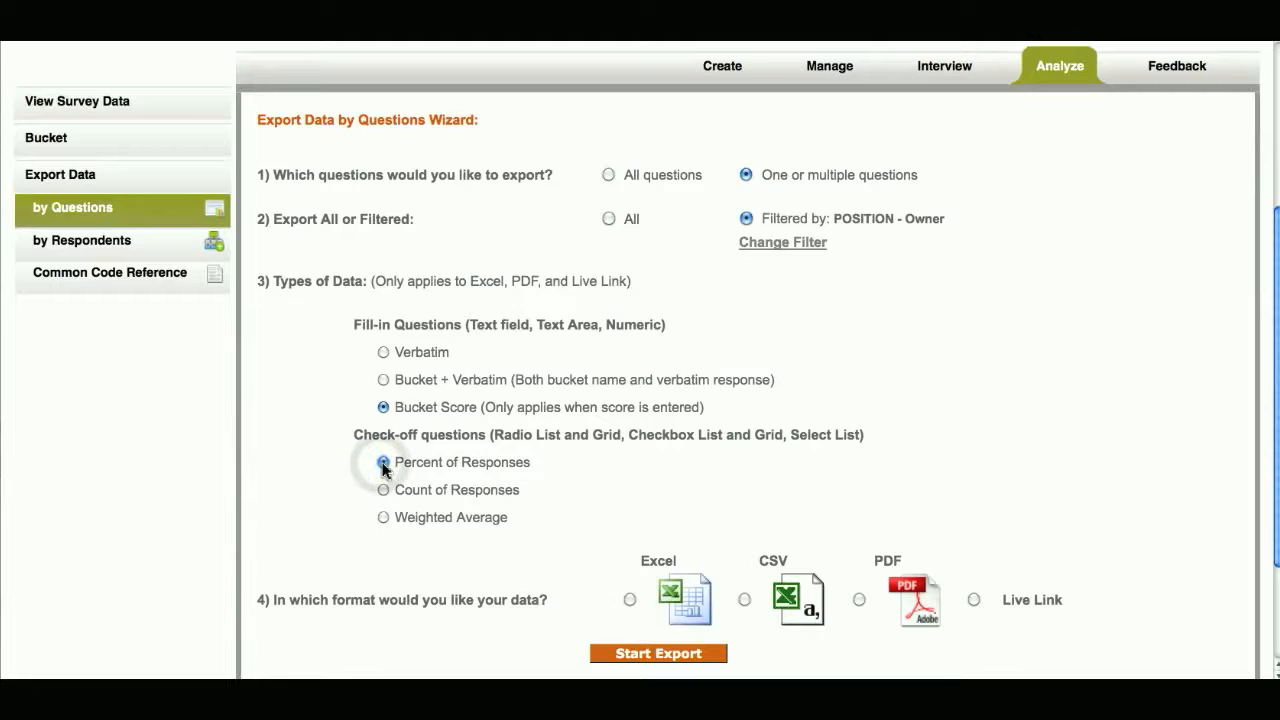
{"action": "left_click", "coordinate": [382, 490]}
{"action": "left_click", "coordinate": [383, 518]}
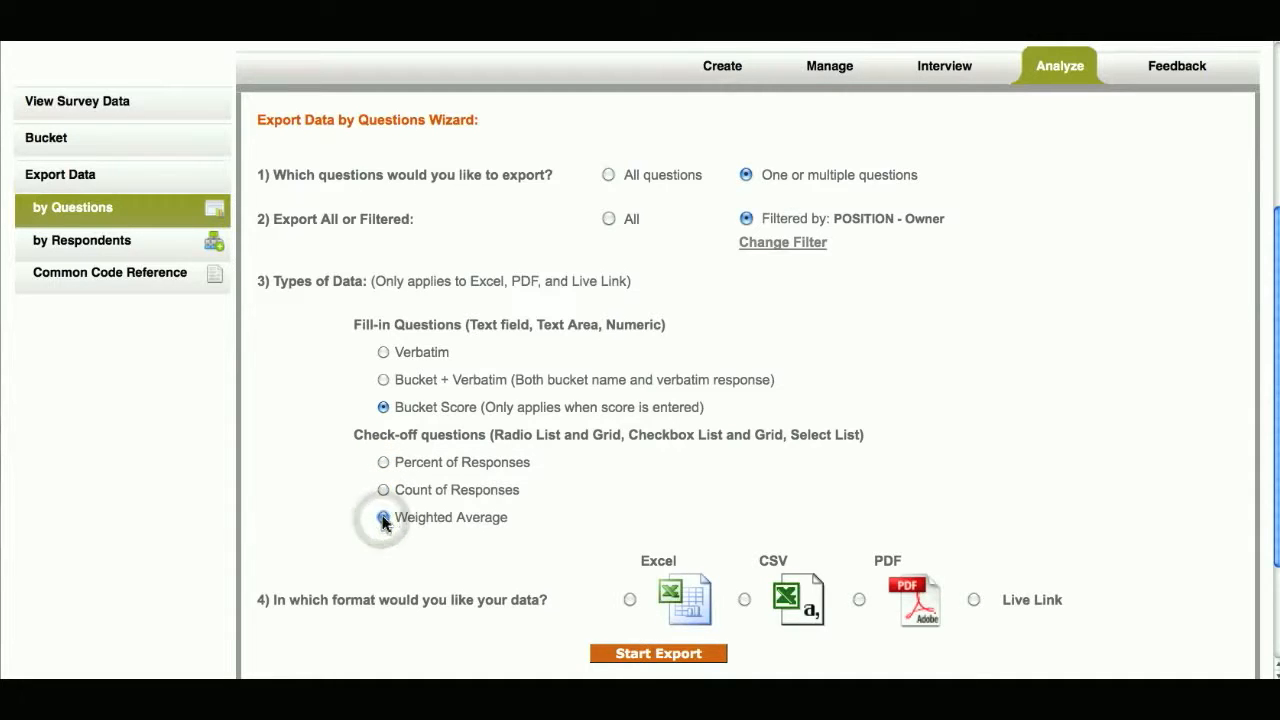
{"action": "left_click", "coordinate": [383, 463]}
{"action": "left_click", "coordinate": [383, 380]}
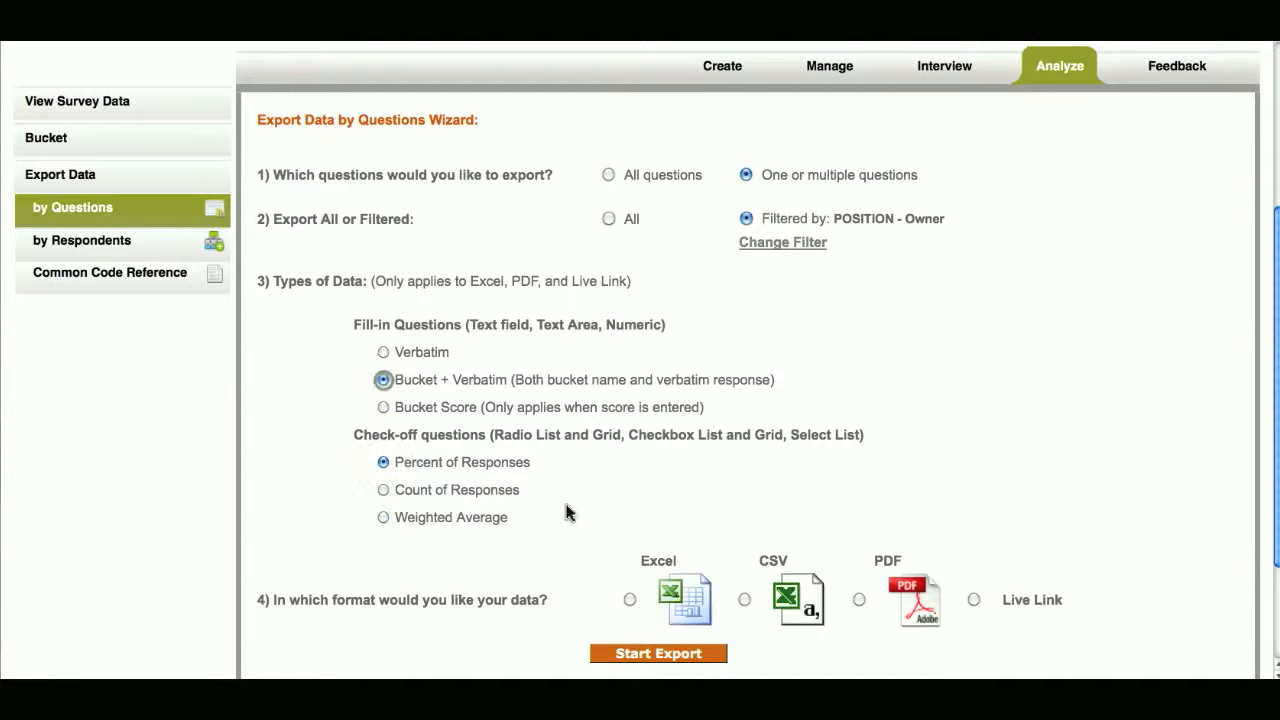
- Export the selected question data as a Live Link
{"action": "left_click", "coordinate": [416, 612]}
{"action": "left_click", "coordinate": [630, 604]}
{"action": "left_click", "coordinate": [742, 600]}
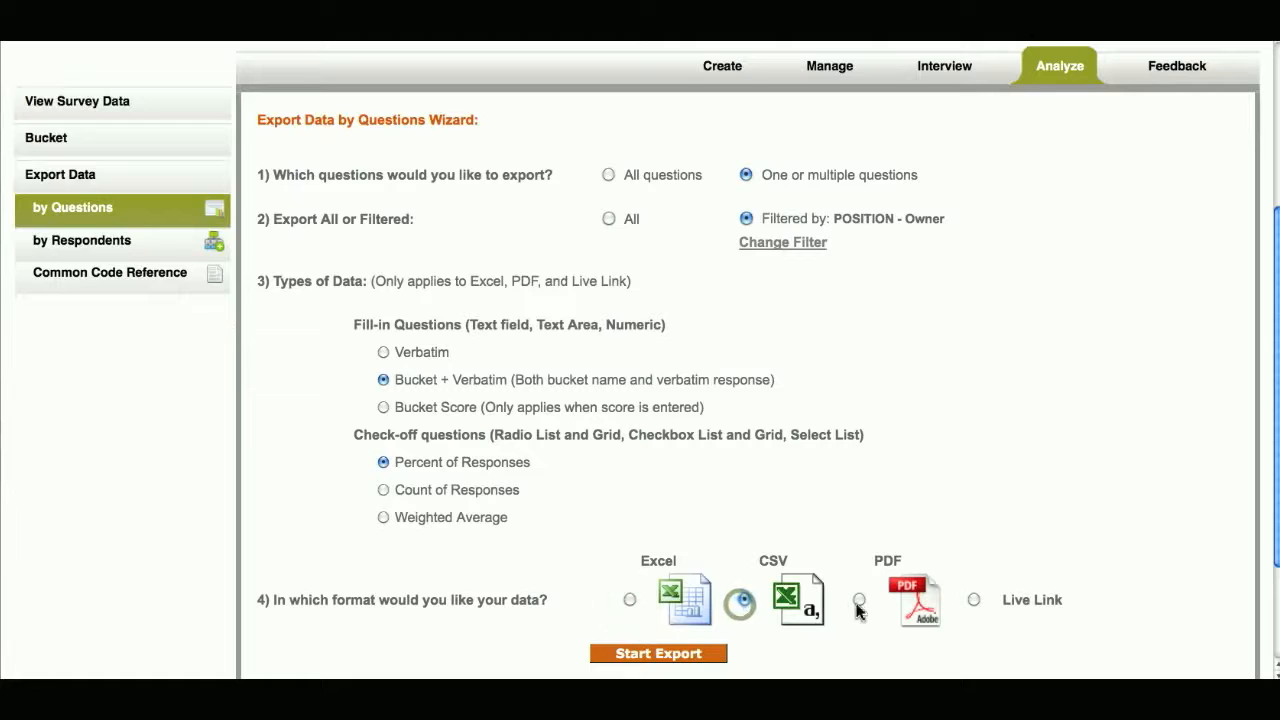
{"action": "left_click", "coordinate": [858, 601]}
{"action": "left_click", "coordinate": [974, 601]}
{"action": "left_click", "coordinate": [714, 650]}
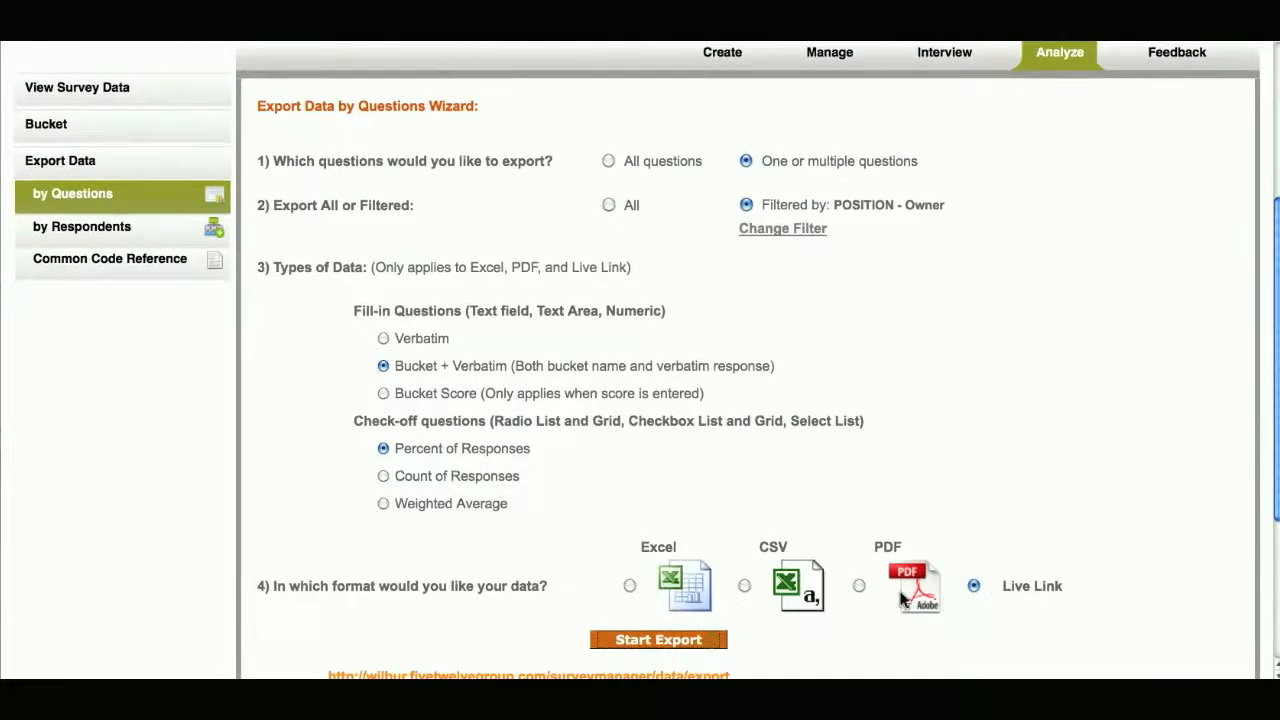
{"action": "scroll", "coordinate": [900, 598], "scroll_direction": "down", "scroll_amount": 2}
{"action": "scroll", "coordinate": [900, 598], "scroll_direction": "down", "scroll_amount": 2}
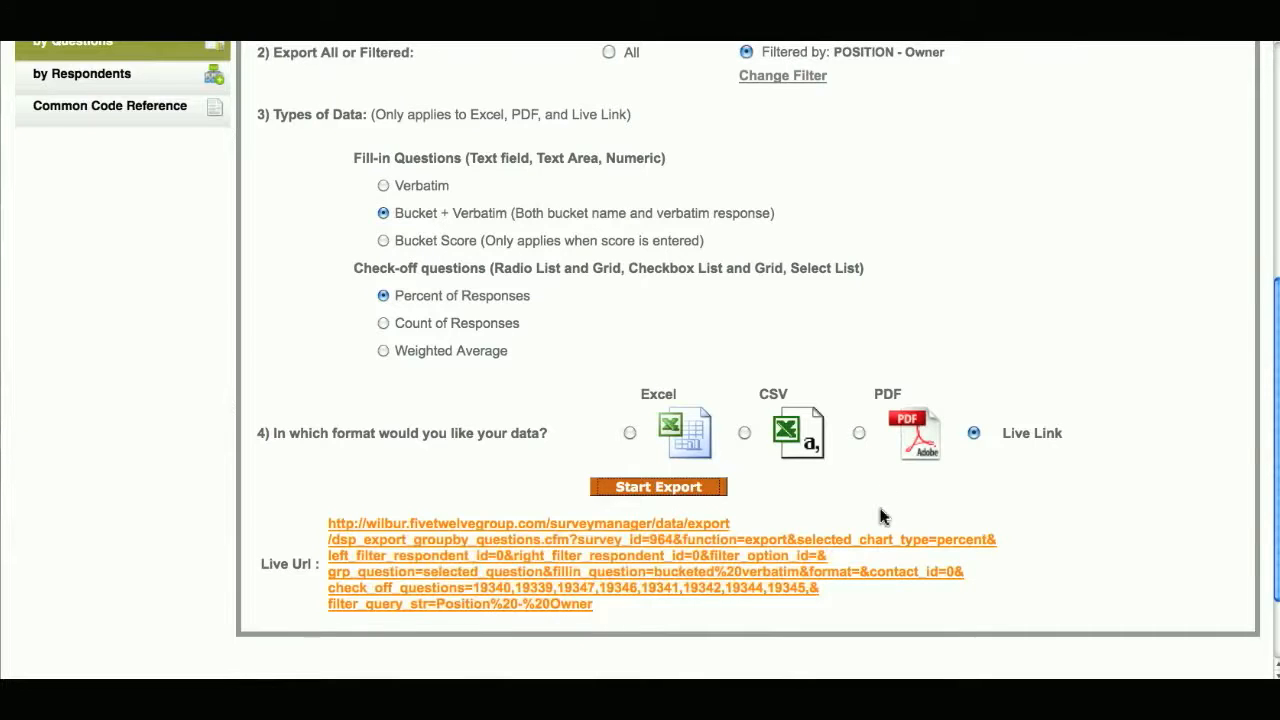
- Export the same question data as a PDF and bring the downloaded report into view
{"action": "scroll", "coordinate": [882, 517], "scroll_direction": "up", "scroll_amount": 1}
{"action": "left_click", "coordinate": [858, 479]}
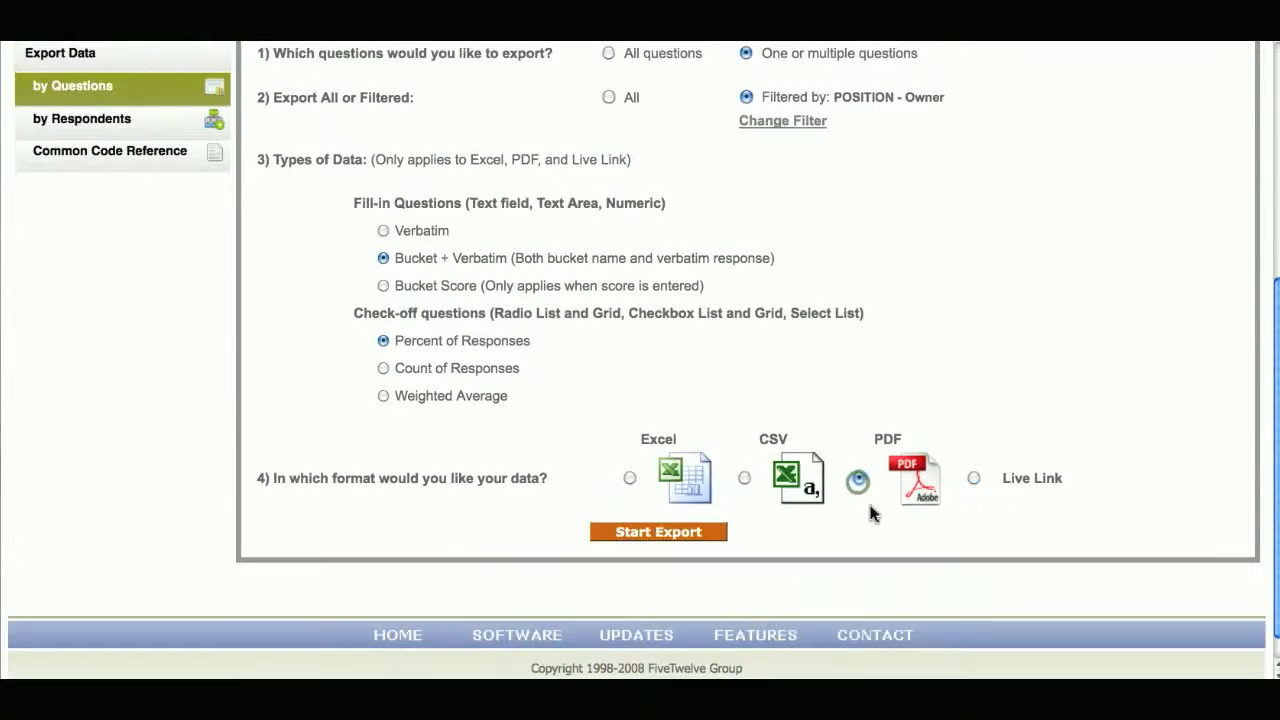
{"action": "left_click", "coordinate": [709, 530]}
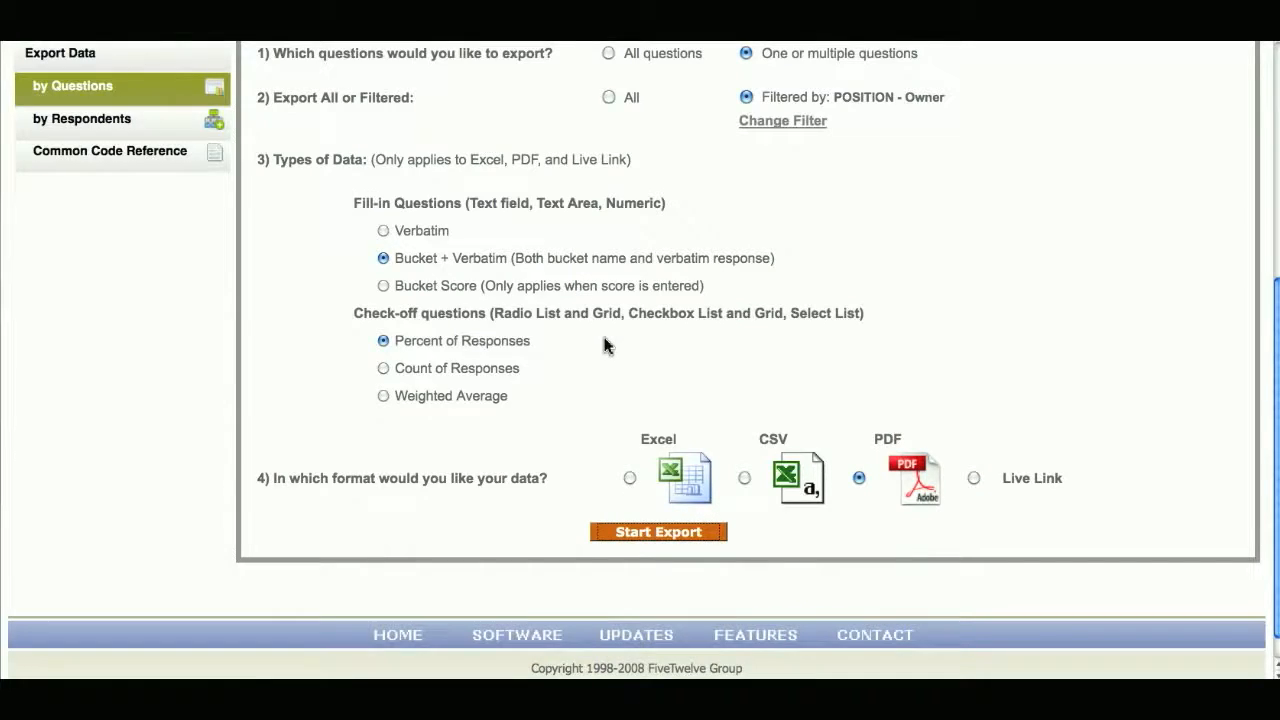
{"action": "left_click", "coordinate": [320, 192]}
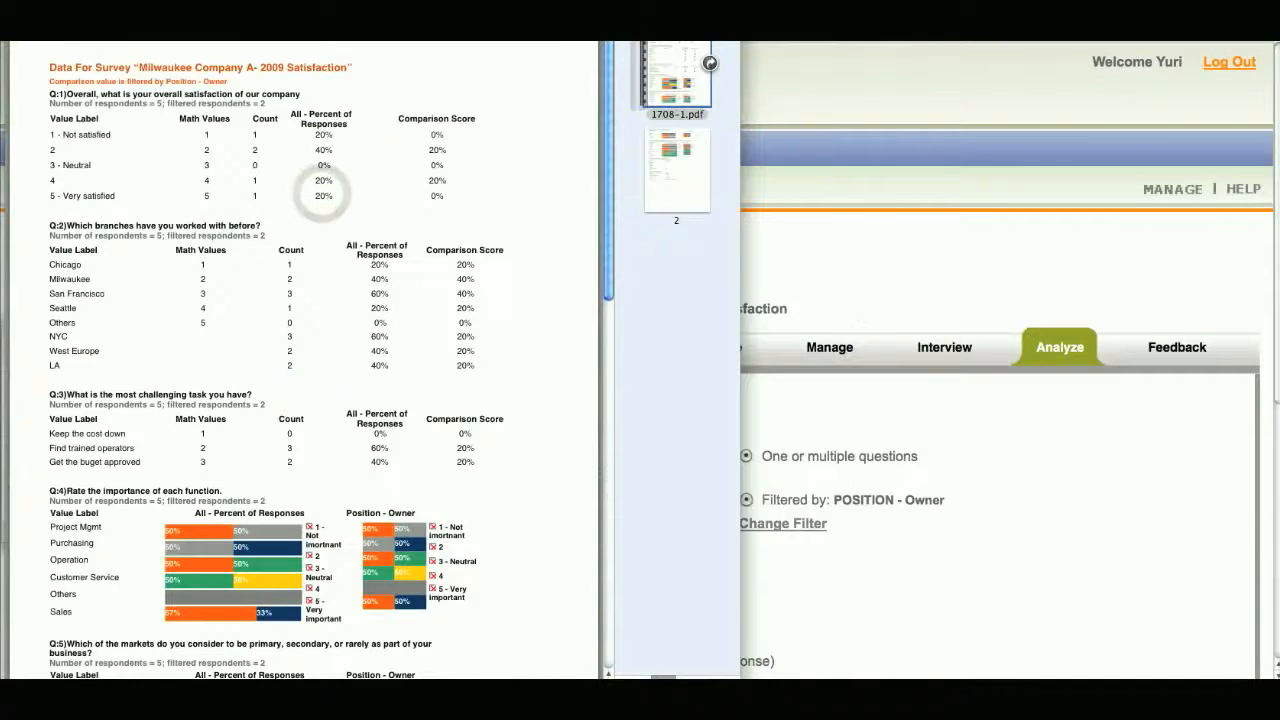
{"action": "left_click_drag", "start_coordinate": [490, 8], "coordinate": [730, 48]}
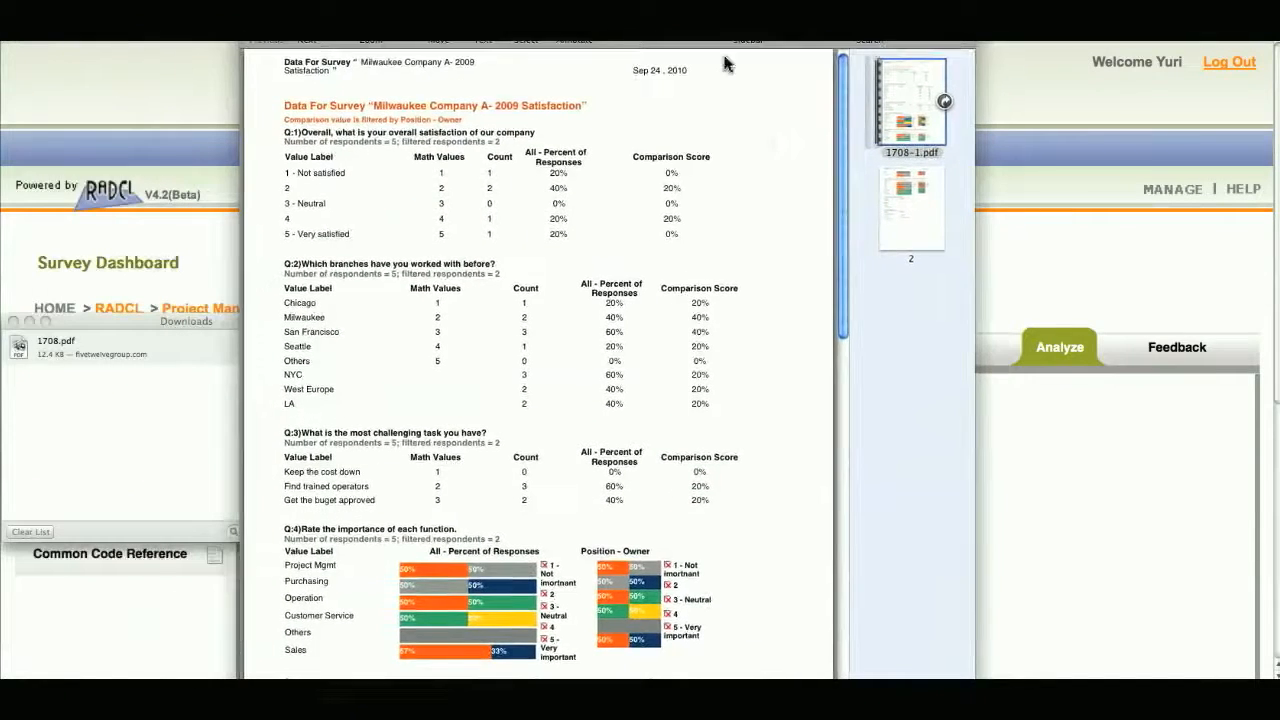
- Examine the response percentages and the Position - Owner comparison for questions 1 to 6 in the exported PDF
{"action": "scroll", "coordinate": [745, 160], "scroll_direction": "up", "scroll_amount": 3}
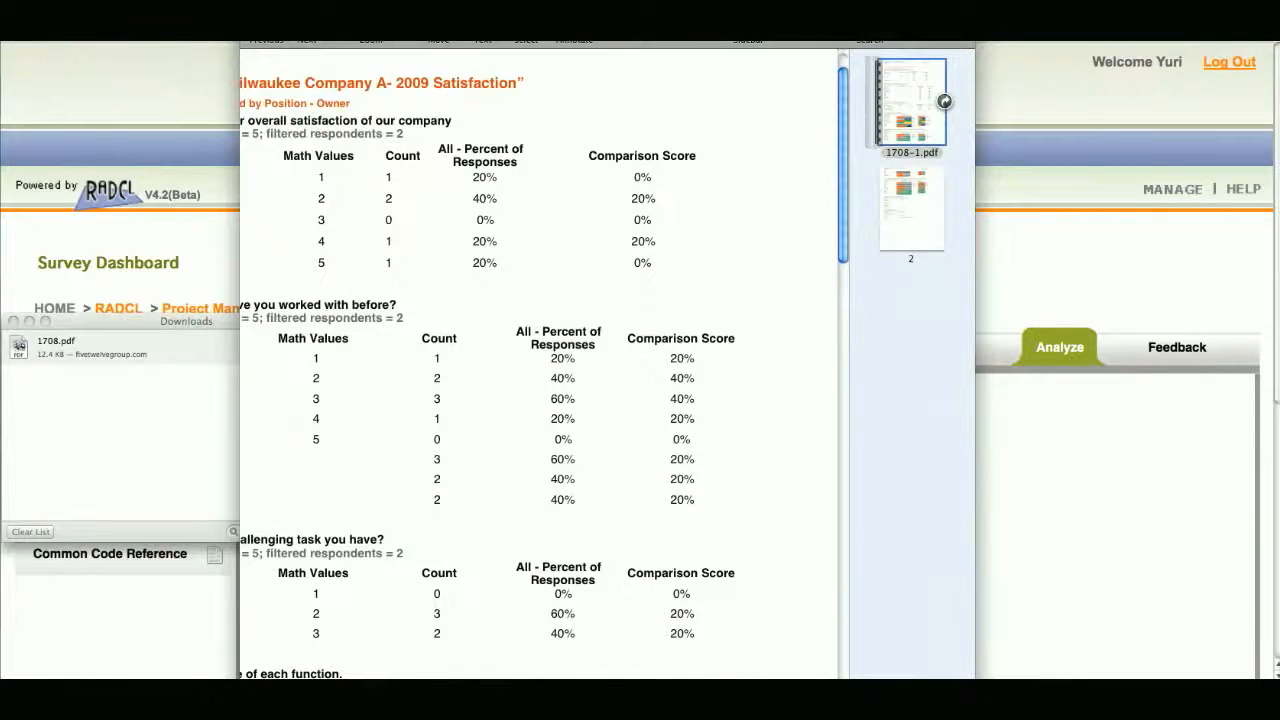
{"action": "left_click", "coordinate": [286, 4]}
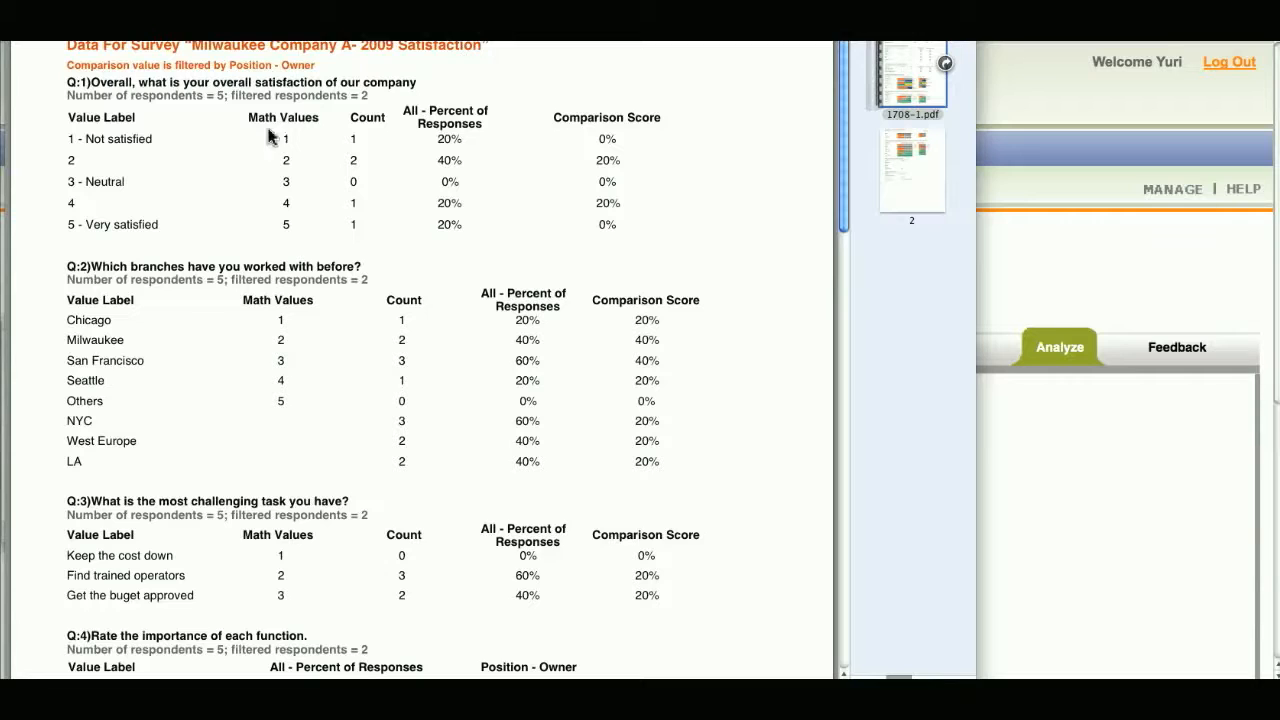
{"action": "scroll", "coordinate": [300, 206], "scroll_direction": "down", "scroll_amount": 5}
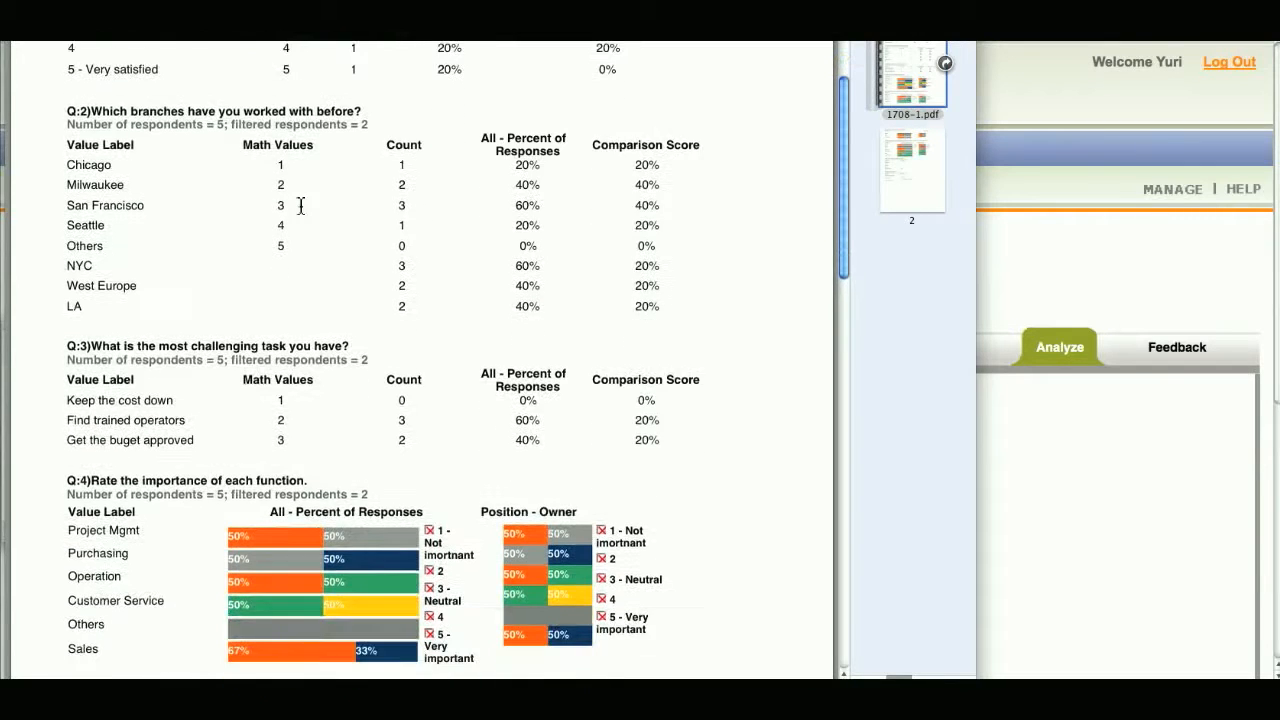
{"action": "scroll", "coordinate": [300, 206], "scroll_direction": "up", "scroll_amount": 6}
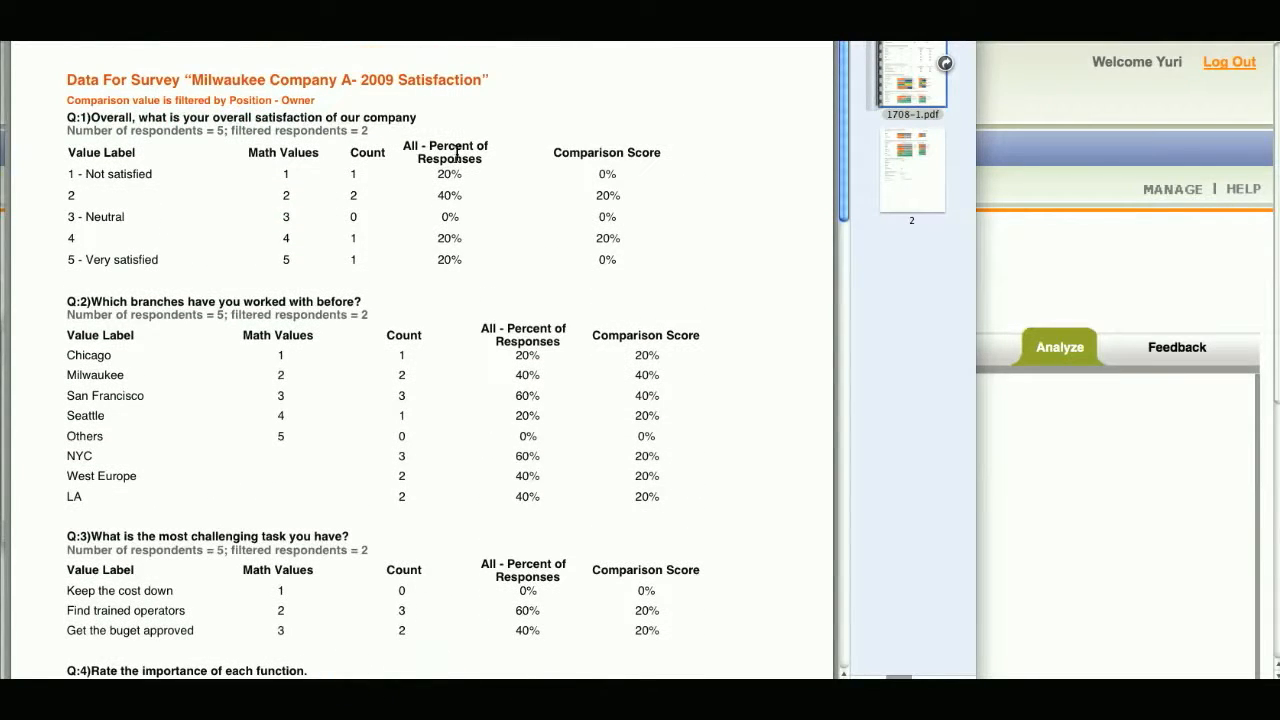
{"action": "left_click", "coordinate": [533, 156]}
{"action": "scroll", "coordinate": [507, 277], "scroll_direction": "down", "scroll_amount": 10}
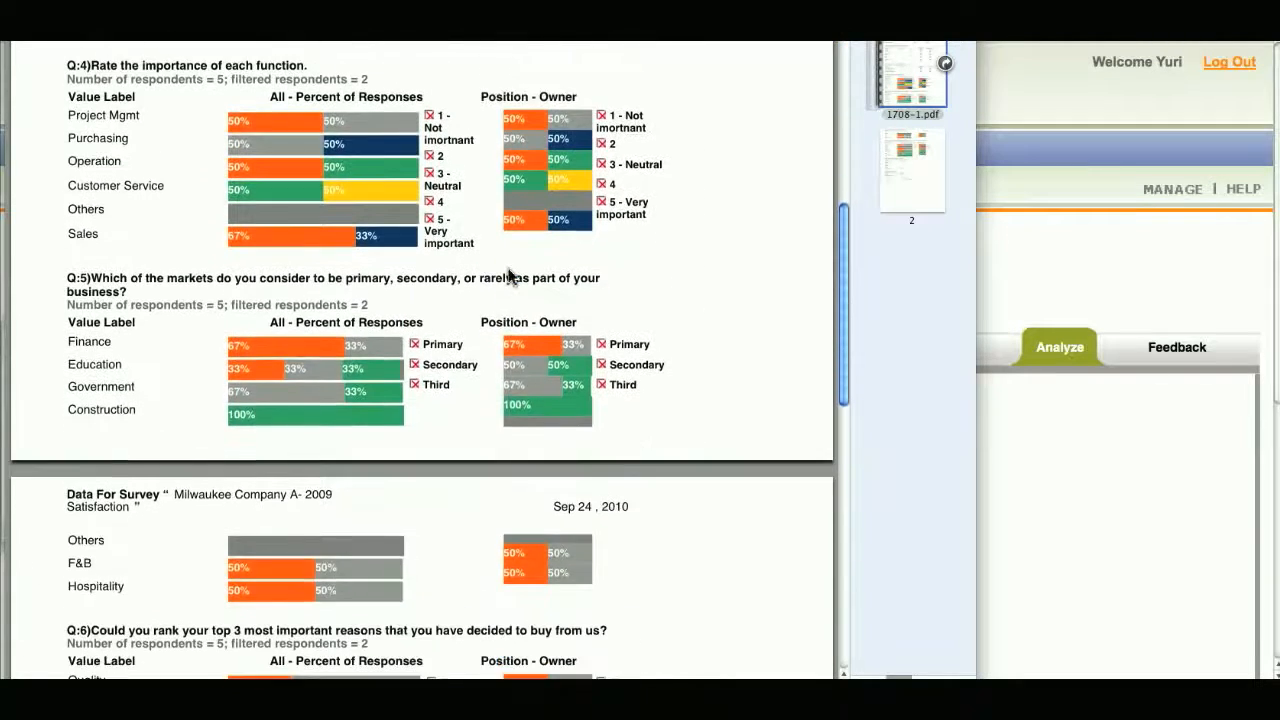
{"action": "scroll", "coordinate": [507, 277], "scroll_direction": "down", "scroll_amount": 8}
{"action": "scroll", "coordinate": [507, 277], "scroll_direction": "down", "scroll_amount": 5}
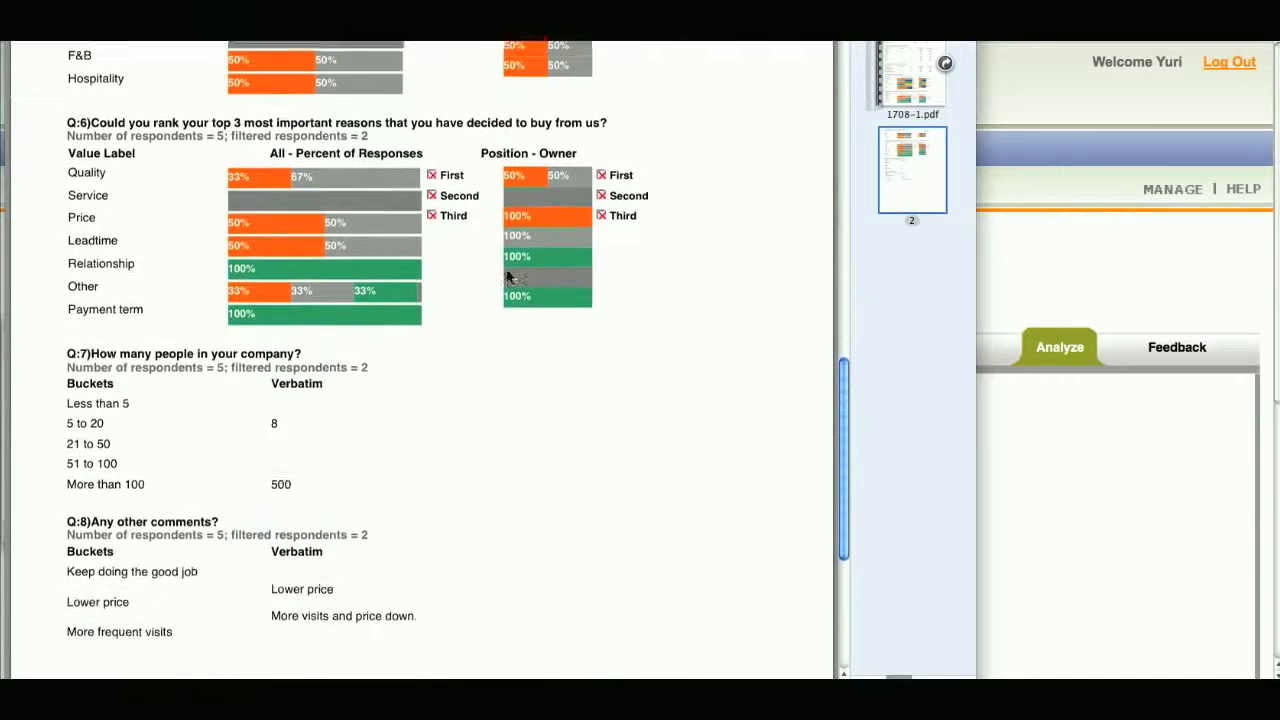
- Examine the bucket names and verbatim responses for questions 7 and 8 in the exported PDF
{"action": "scroll", "coordinate": [507, 277], "scroll_direction": "down", "scroll_amount": 5}
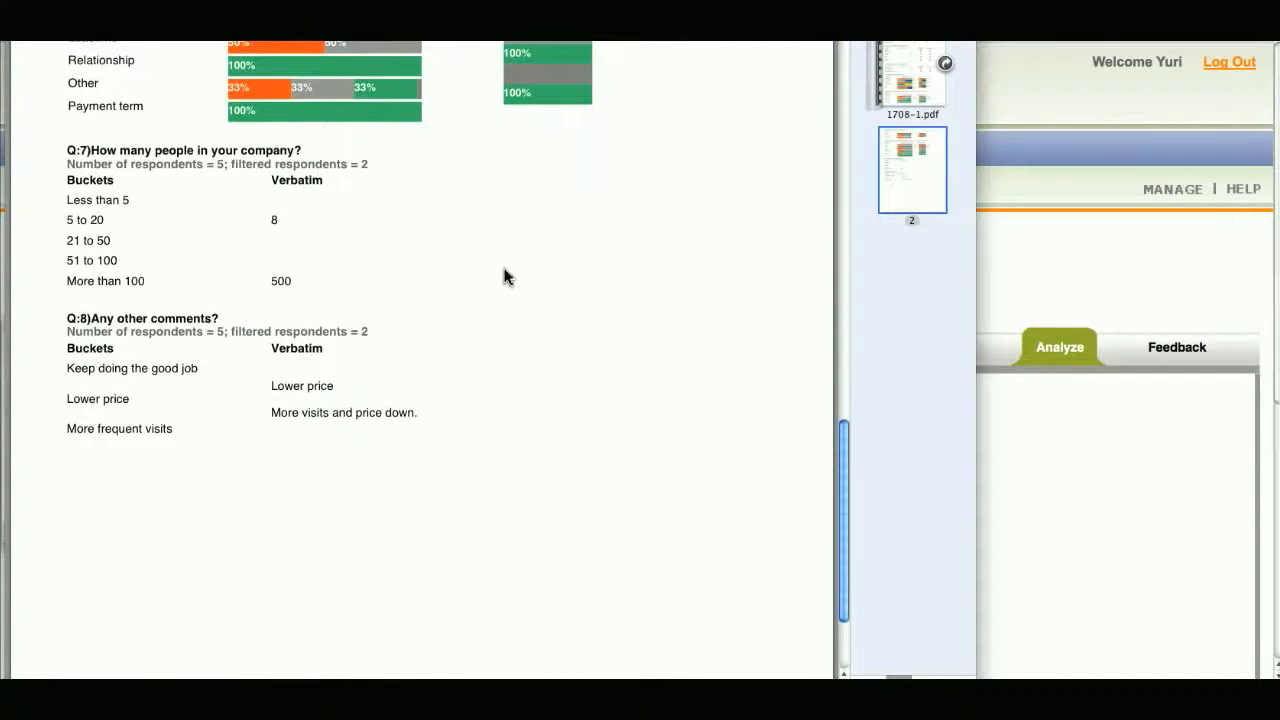
{"action": "scroll", "coordinate": [517, 274], "scroll_direction": "down", "scroll_amount": 1}
{"action": "left_click", "coordinate": [289, 236]}
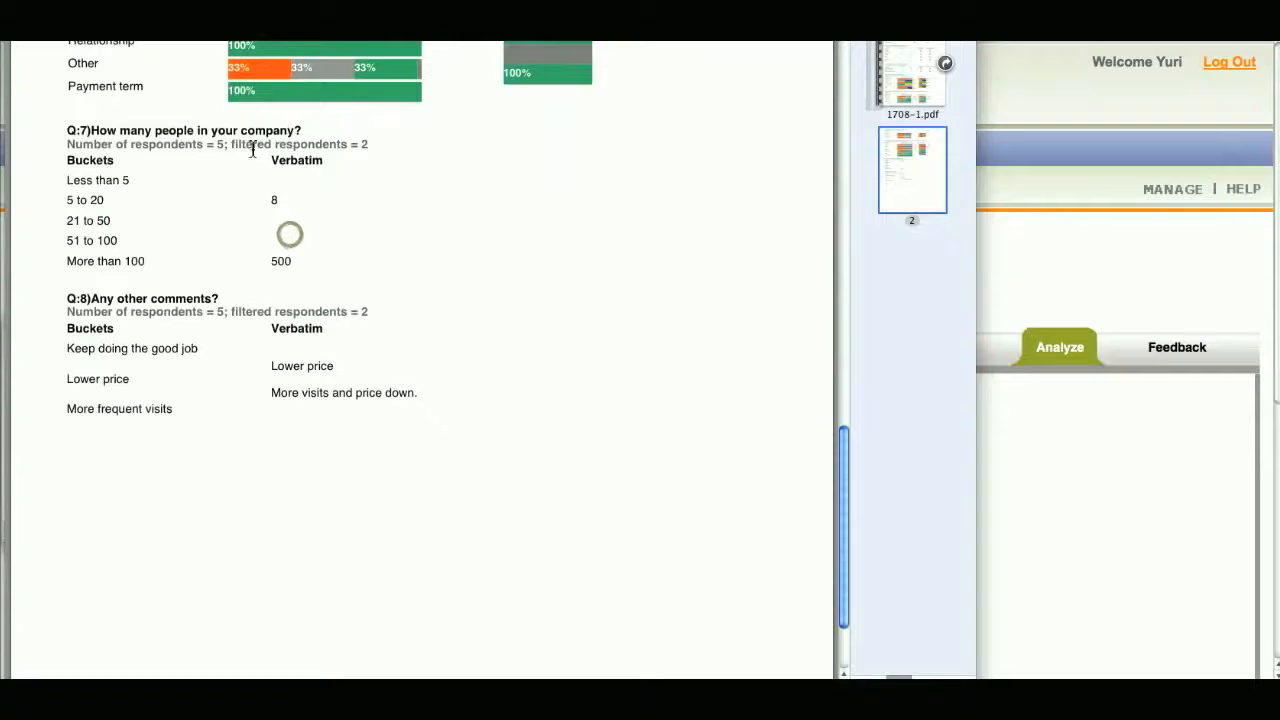
{"action": "left_click", "coordinate": [73, 173]}
{"action": "left_click", "coordinate": [299, 170]}
{"action": "left_click", "coordinate": [85, 172]}
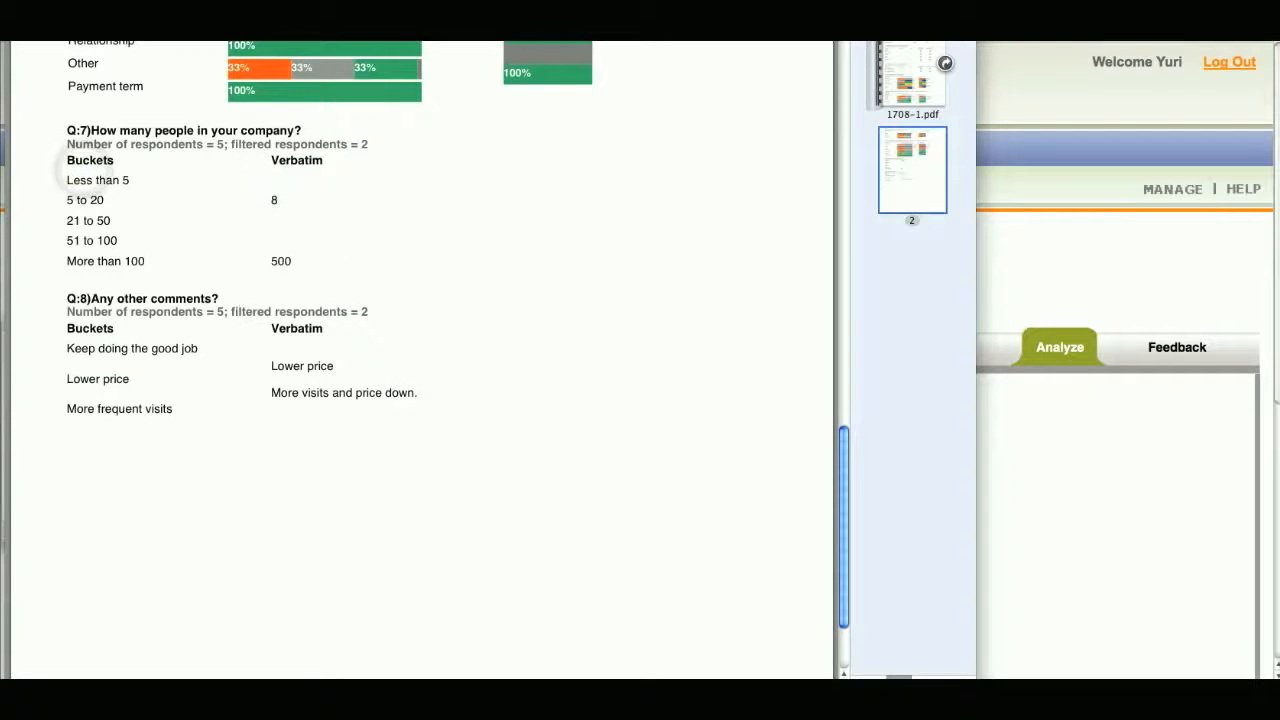
- Close the exported PDF and the downloads list, and open the Export Data by Respondents wizard
{"action": "key", "text": "super+w"}
{"action": "left_click", "coordinate": [13, 321]}
{"action": "scroll", "coordinate": [466, 391], "scroll_direction": "down", "scroll_amount": 3}
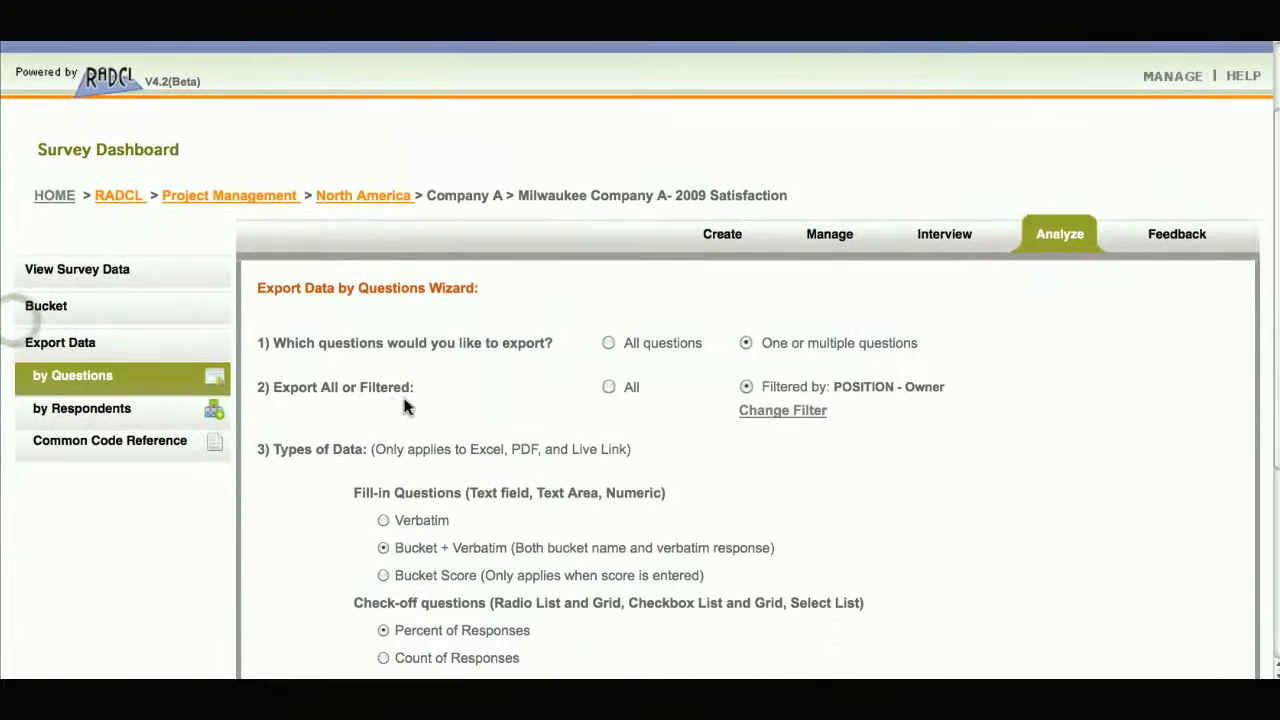
{"action": "left_click", "coordinate": [160, 420]}
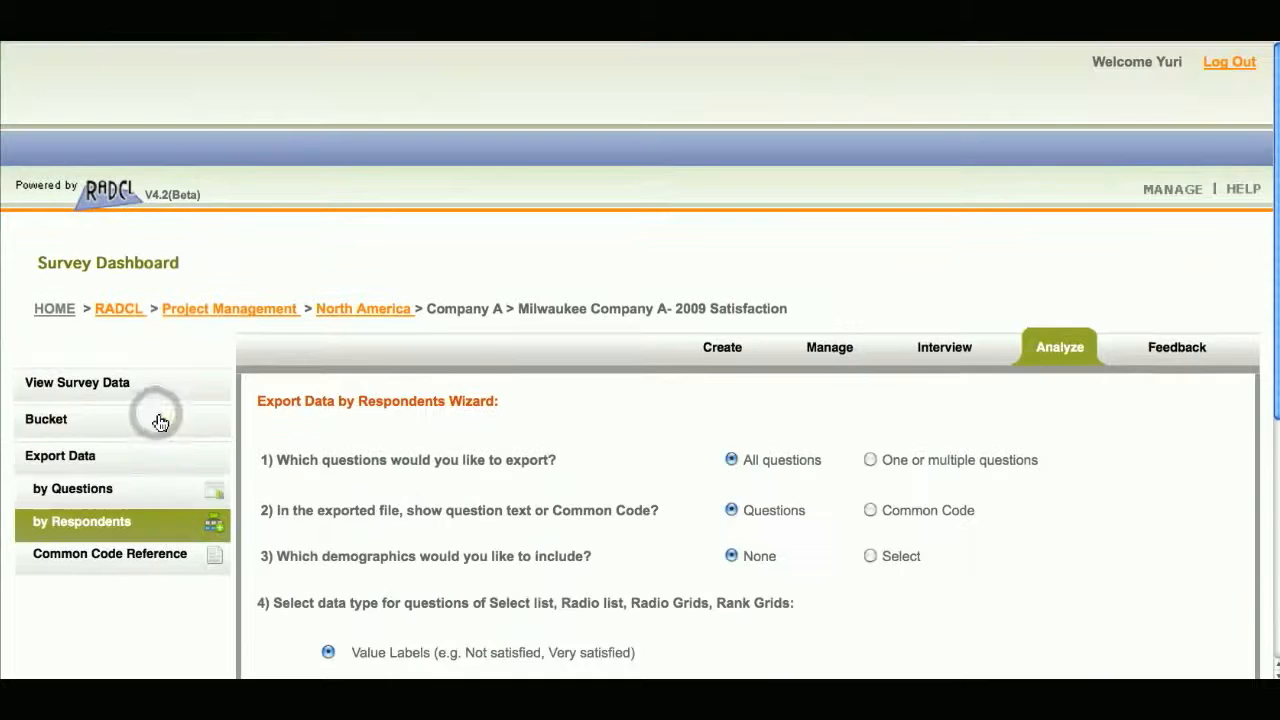
{"action": "scroll", "coordinate": [531, 420], "scroll_direction": "down", "scroll_amount": 5}
{"action": "scroll", "coordinate": [531, 420], "scroll_direction": "down", "scroll_amount": 2}
{"action": "scroll", "coordinate": [531, 420], "scroll_direction": "down", "scroll_amount": 1}
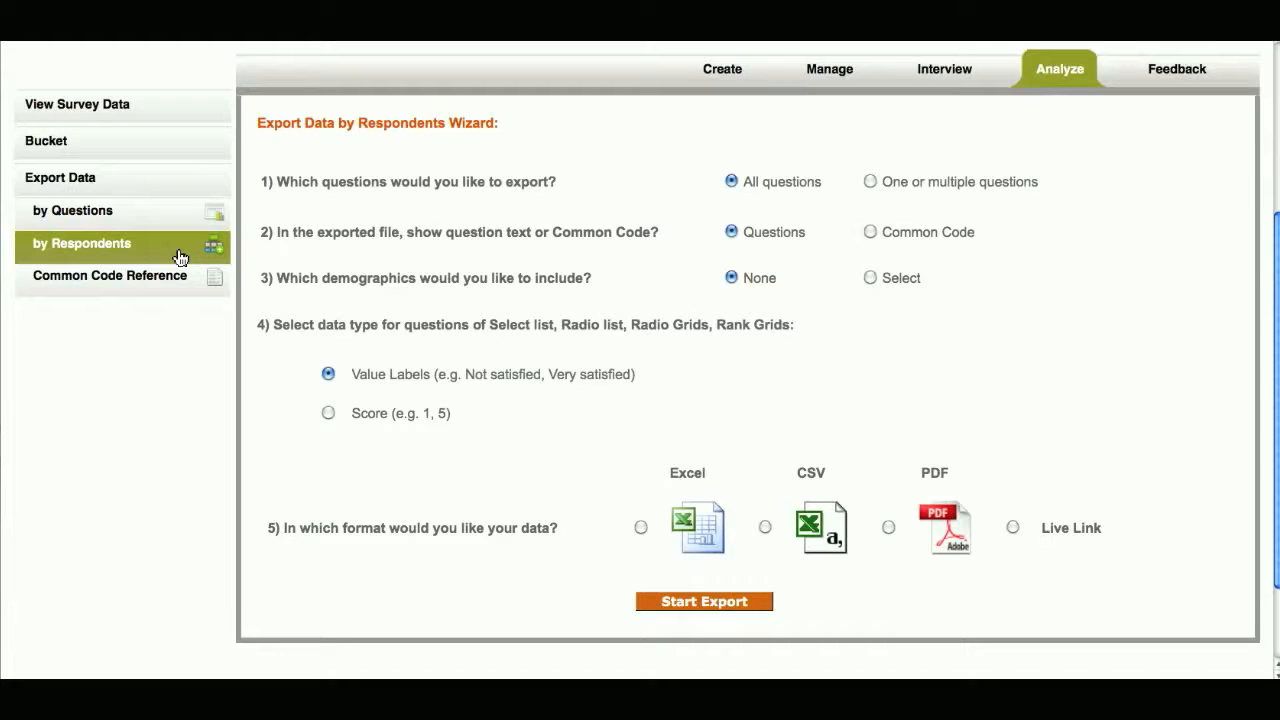
- Include all questions in the respondent export and show Common Code instead of question text
{"action": "left_click", "coordinate": [357, 148]}
{"action": "left_click", "coordinate": [451, 190]}
{"action": "left_click", "coordinate": [730, 186]}
{"action": "left_click", "coordinate": [731, 231]}
{"action": "left_click", "coordinate": [872, 236]}
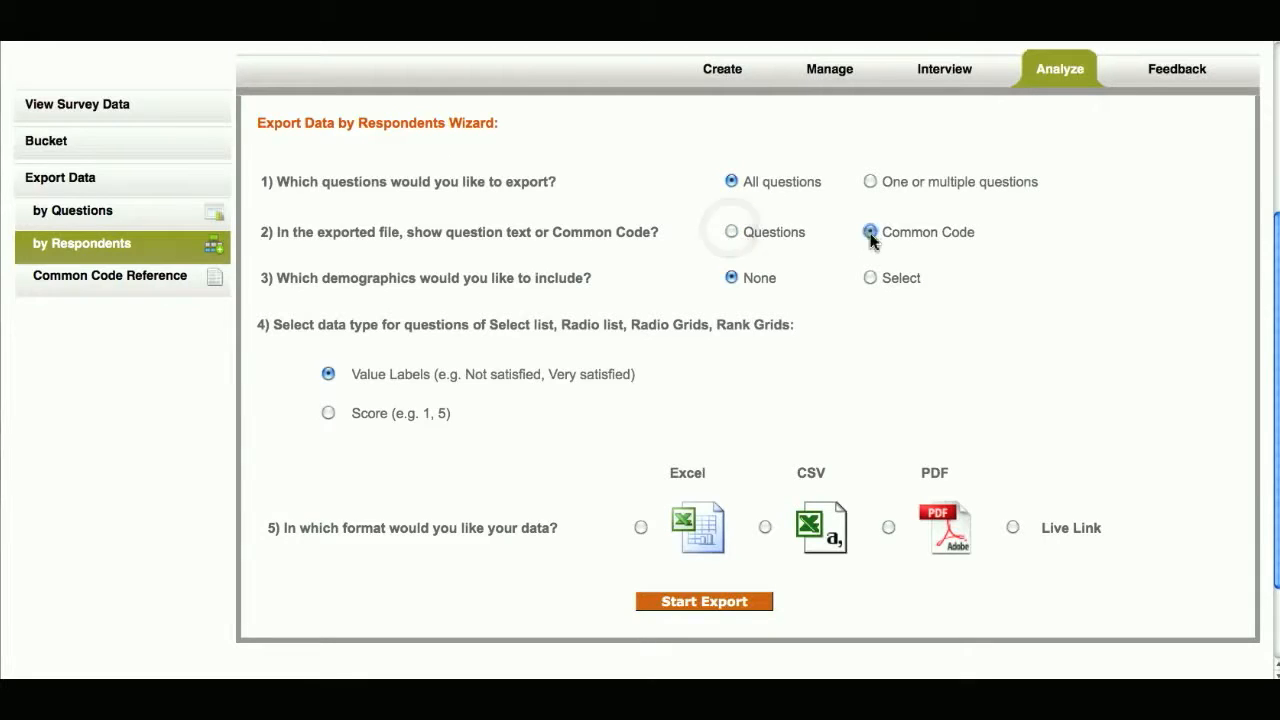
{"action": "left_click", "coordinate": [871, 236]}
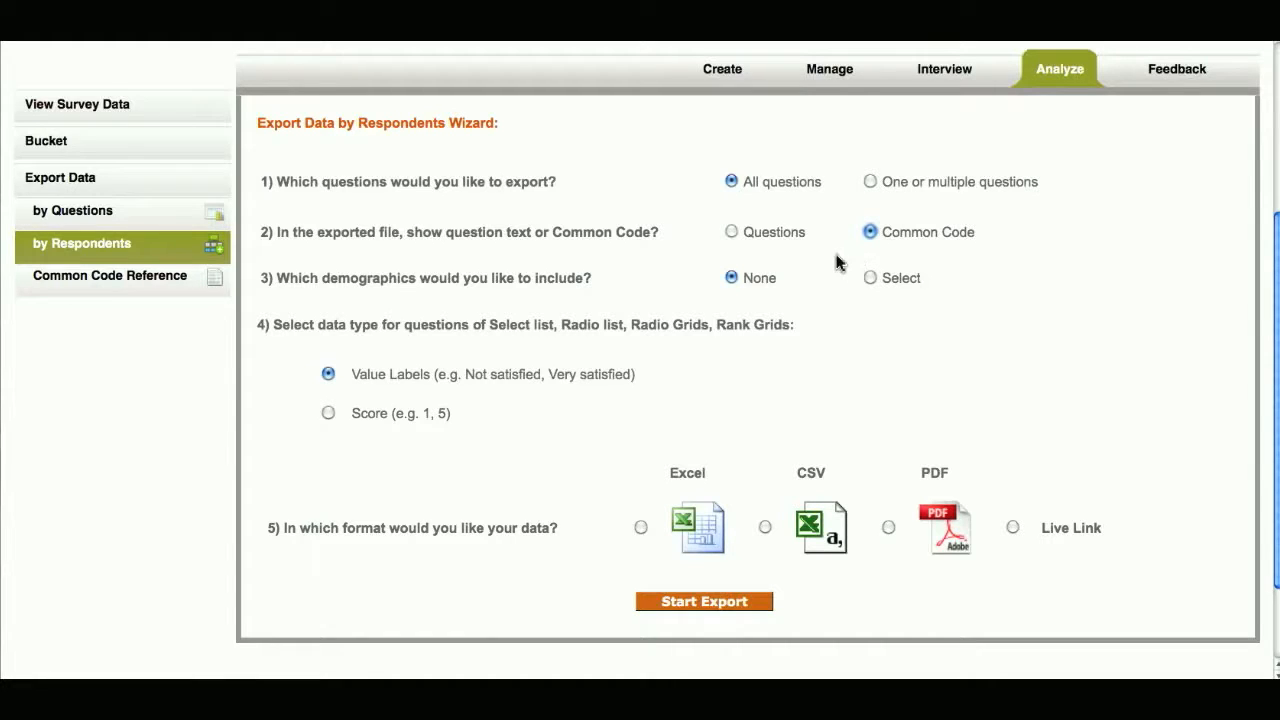
- Include the First Name, Last Name, Country and Position demographics in the respondent export
{"action": "left_click", "coordinate": [731, 284]}
{"action": "left_click", "coordinate": [869, 279]}
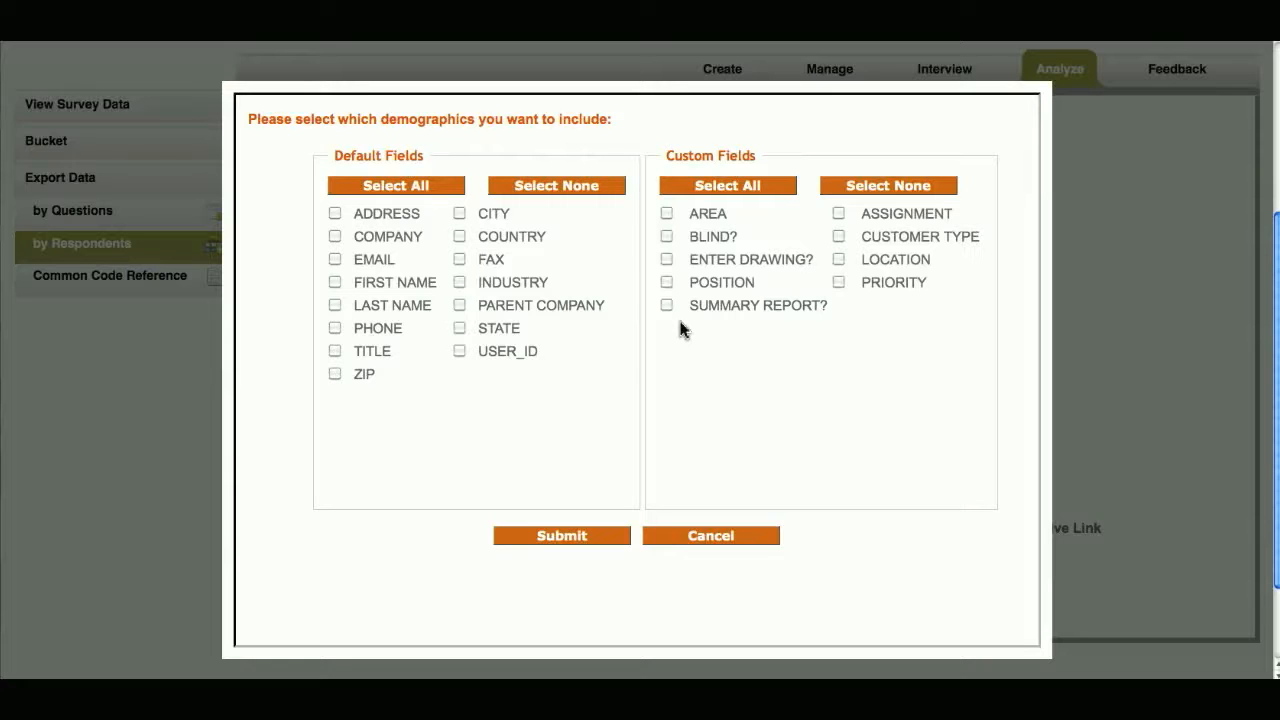
{"action": "left_click", "coordinate": [334, 286]}
{"action": "left_click", "coordinate": [334, 308]}
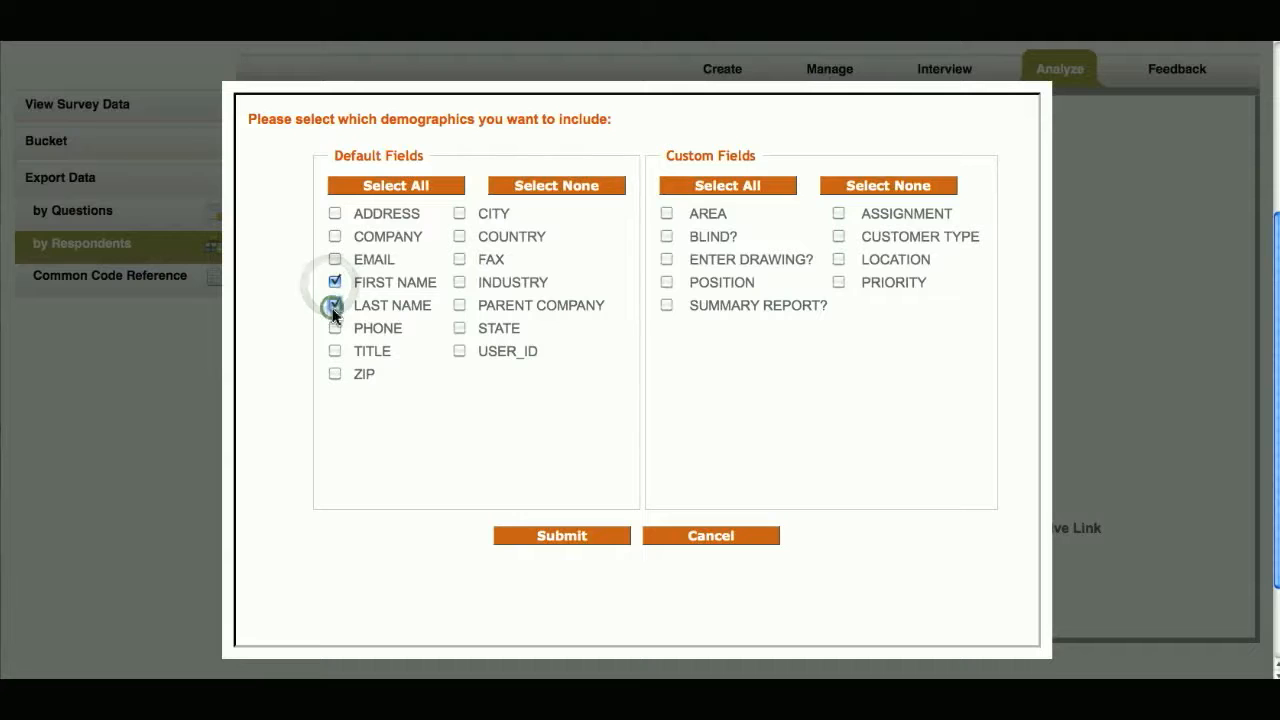
{"action": "left_click", "coordinate": [459, 237]}
{"action": "left_click", "coordinate": [666, 283]}
{"action": "left_click", "coordinate": [610, 540]}
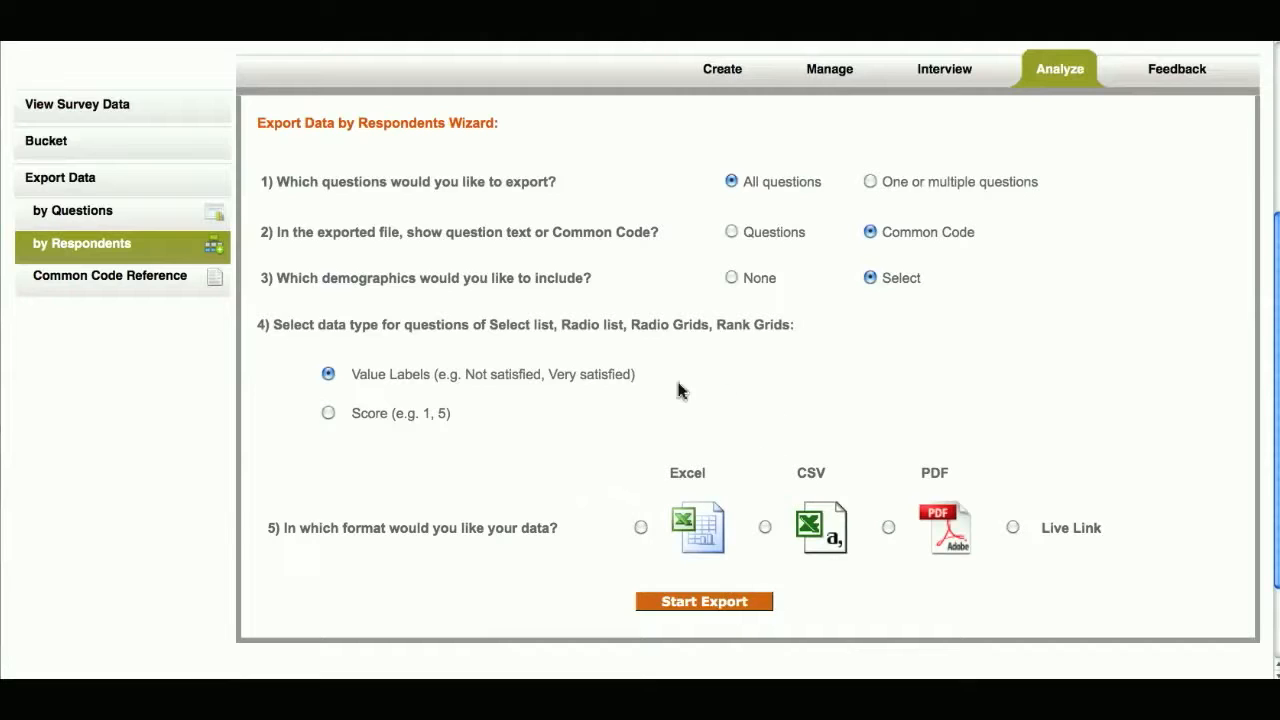
- Set the data type for select list, radio list, radio grid and rank grid questions to Score
{"action": "left_click", "coordinate": [455, 340]}
{"action": "left_click", "coordinate": [329, 376]}
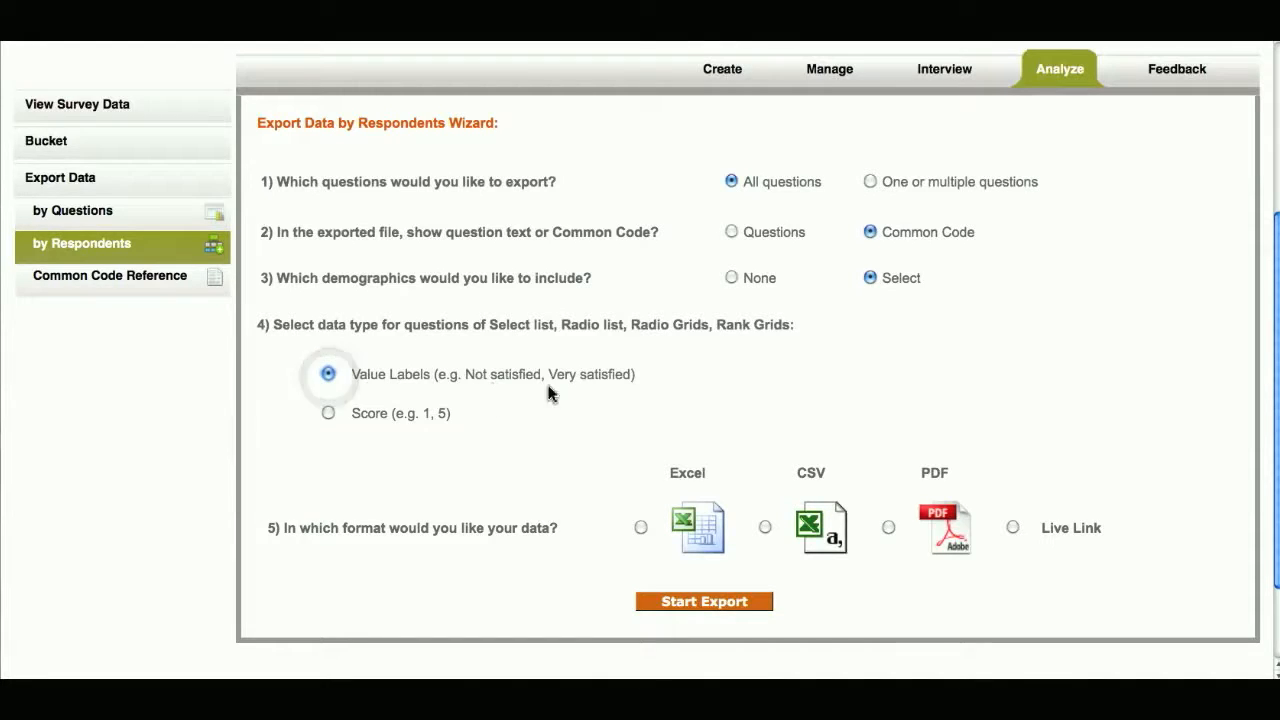
{"action": "left_click", "coordinate": [328, 413]}
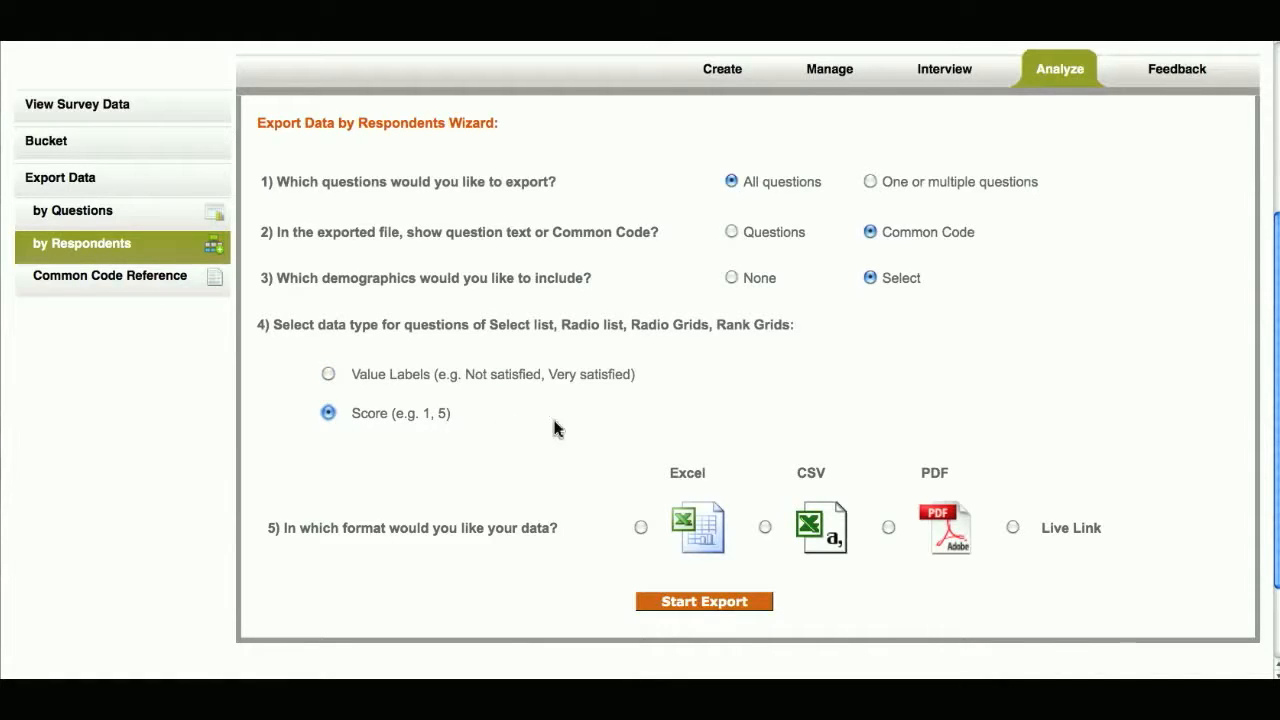
- Export the respondent data in Excel format and open the downloaded file
{"action": "left_click", "coordinate": [765, 527]}
{"action": "left_click", "coordinate": [888, 528]}
{"action": "left_click", "coordinate": [1013, 528]}
{"action": "left_click", "coordinate": [640, 530]}
{"action": "left_click", "coordinate": [756, 605]}
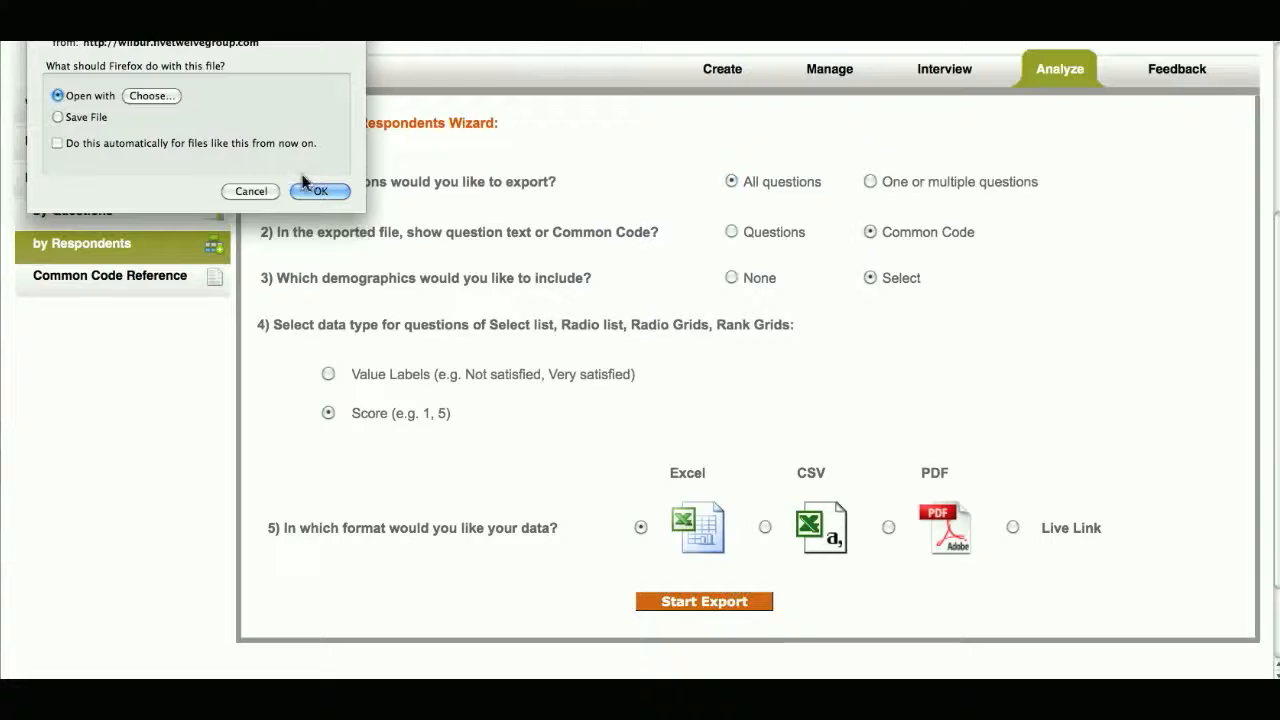
{"action": "left_click", "coordinate": [310, 189]}
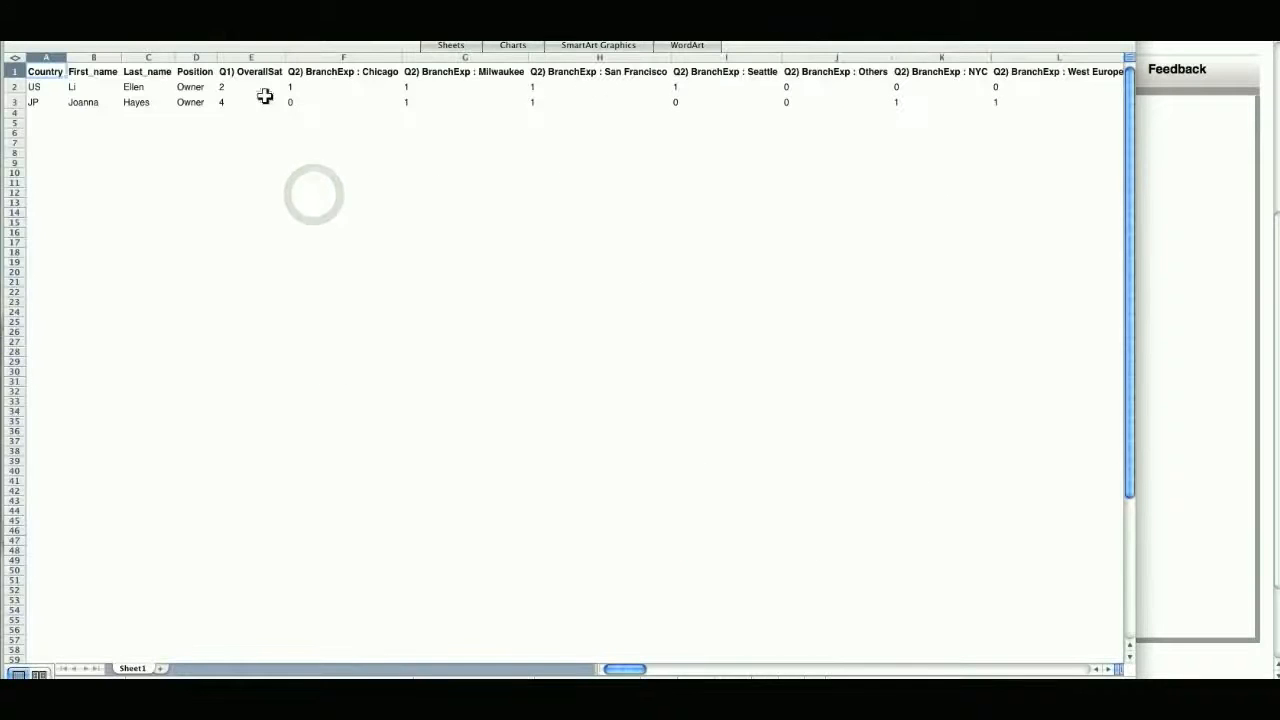
- Examine the demographic columns and the Q1 and Q2 common code headings in the exported spreadsheet, and close it with the downloads list
{"action": "left_click_drag", "start_coordinate": [58, 57], "coordinate": [202, 55]}
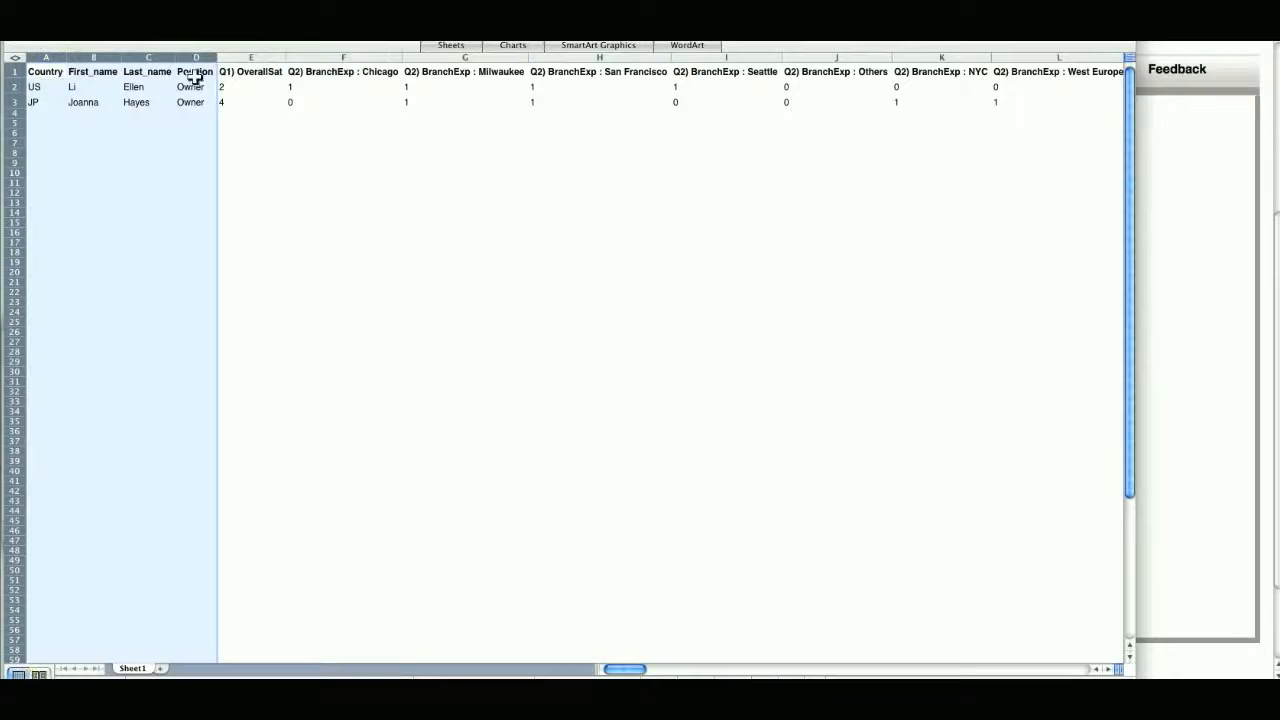
{"action": "left_click", "coordinate": [257, 74]}
{"action": "left_click", "coordinate": [311, 72]}
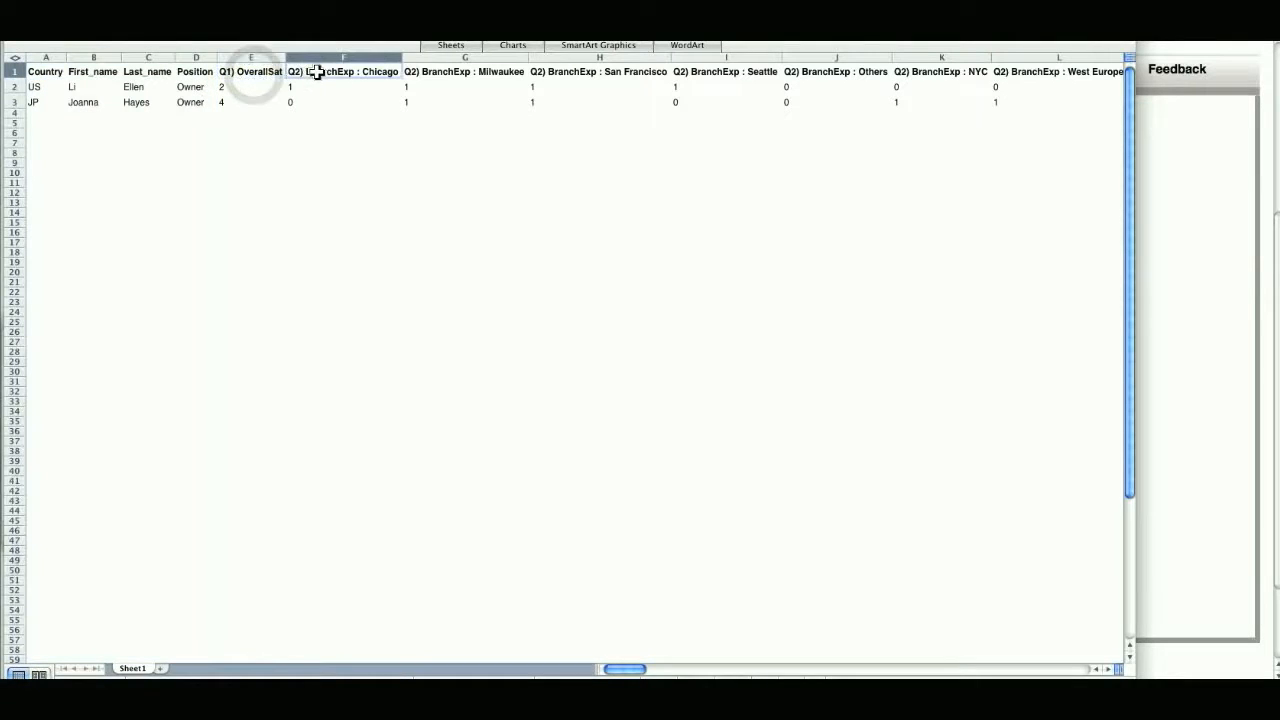
{"action": "left_click", "coordinate": [447, 72]}
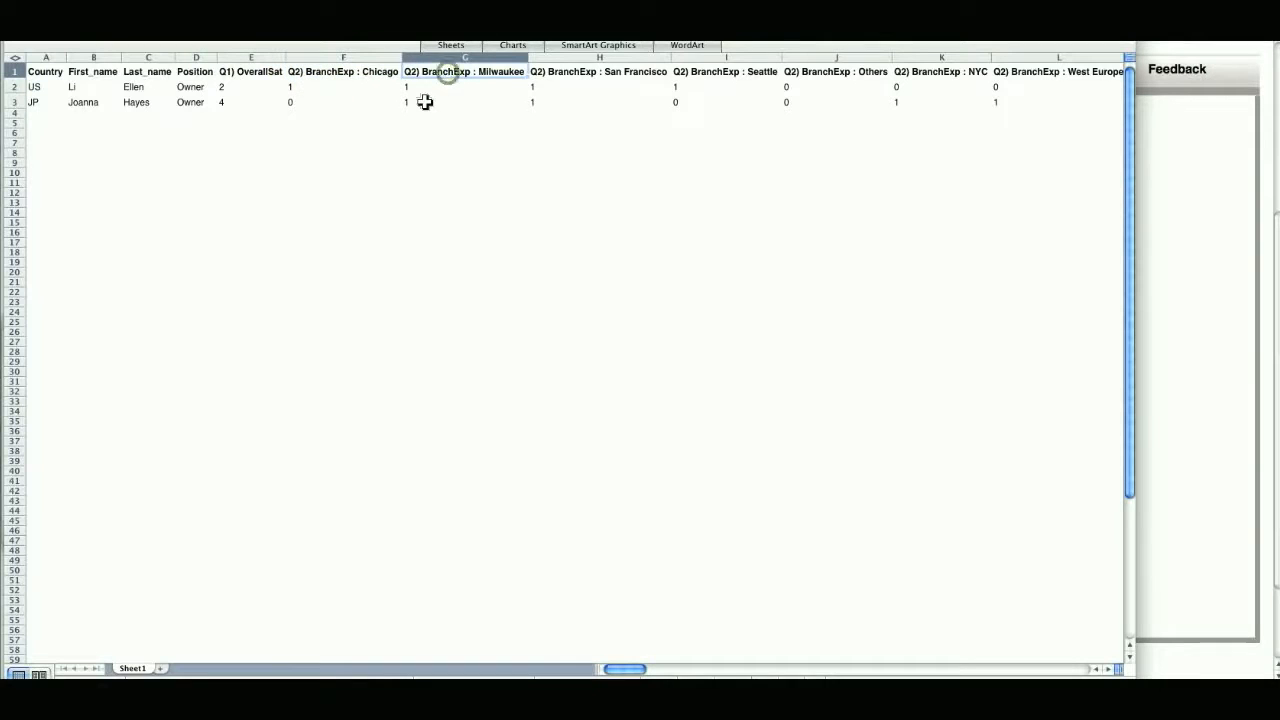
{"action": "left_click", "coordinate": [592, 72]}
{"action": "left_click", "coordinate": [723, 73]}
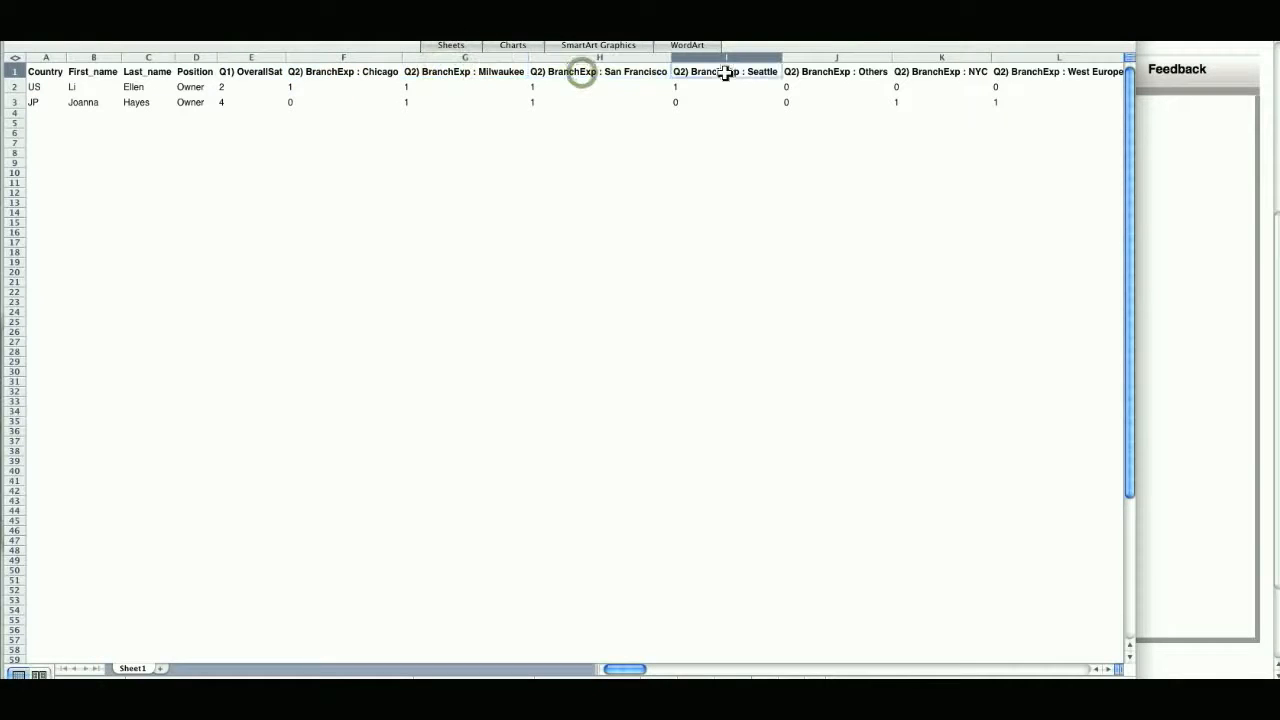
{"action": "left_click", "coordinate": [837, 73]}
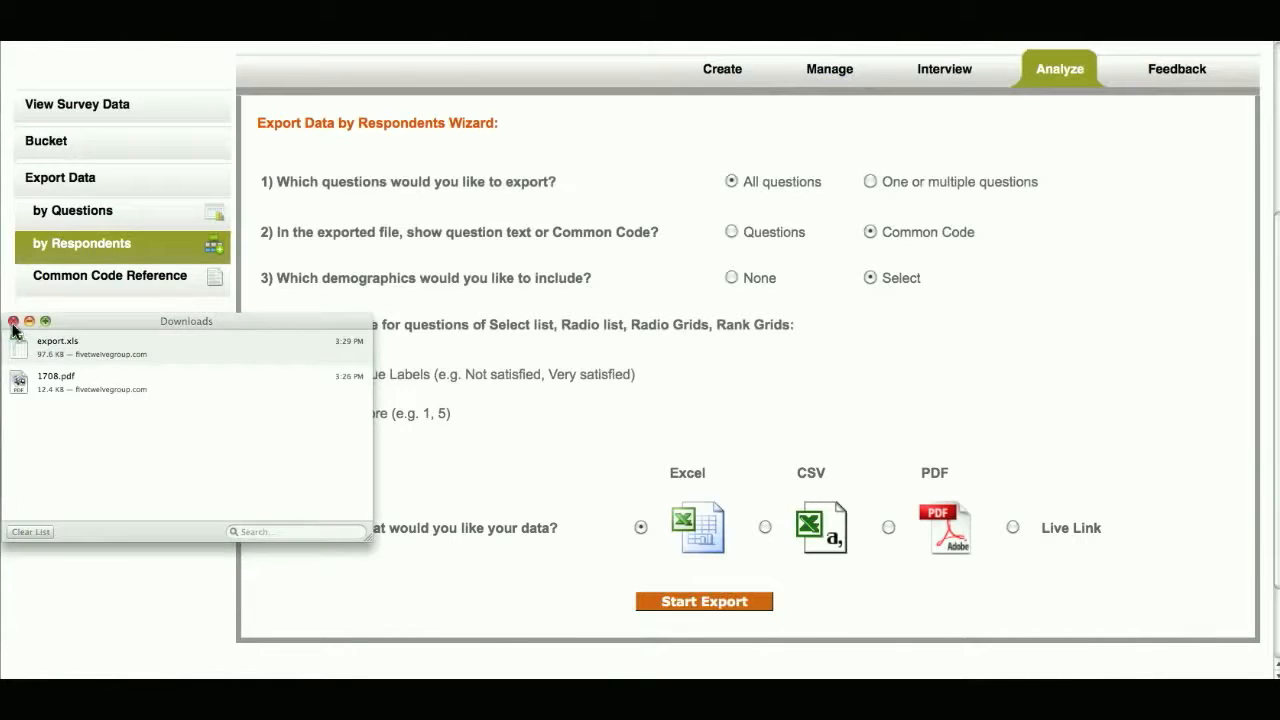
{"action": "left_click", "coordinate": [13, 321]}
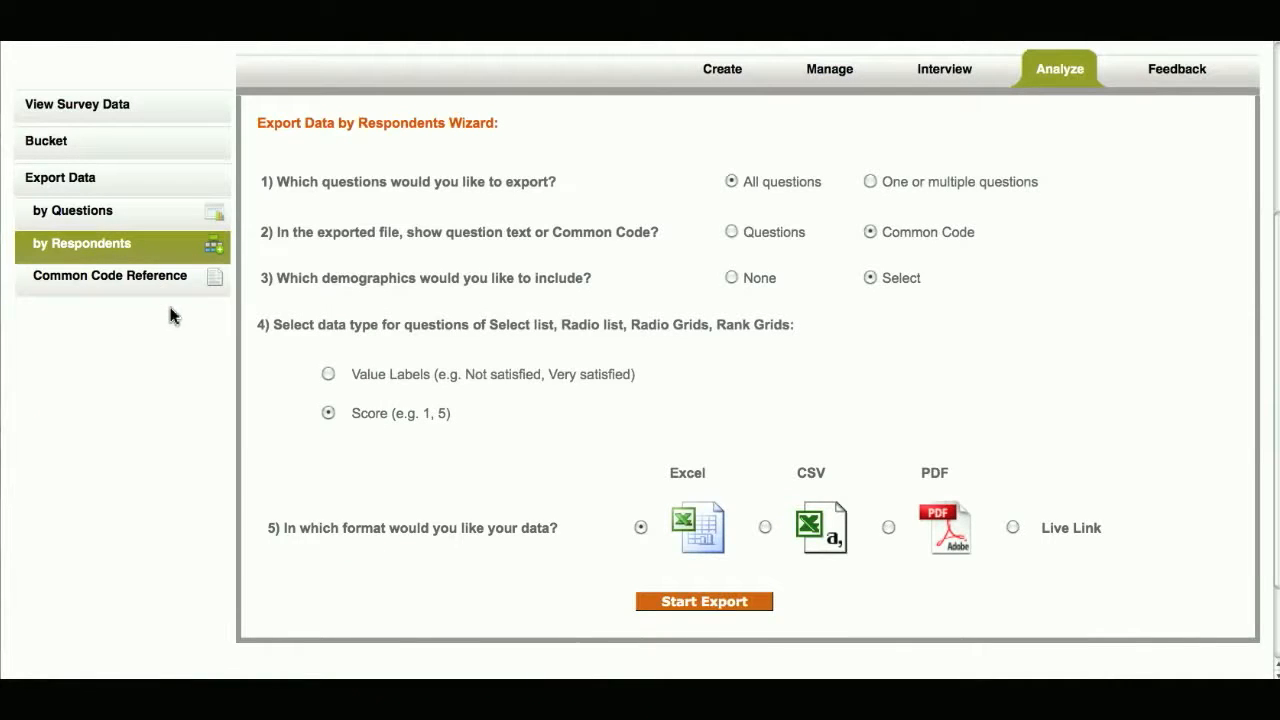
- Open the Common Code Reference as a spreadsheet of questions, value labels and scores, and enlarge its display
{"action": "left_click", "coordinate": [327, 414]}
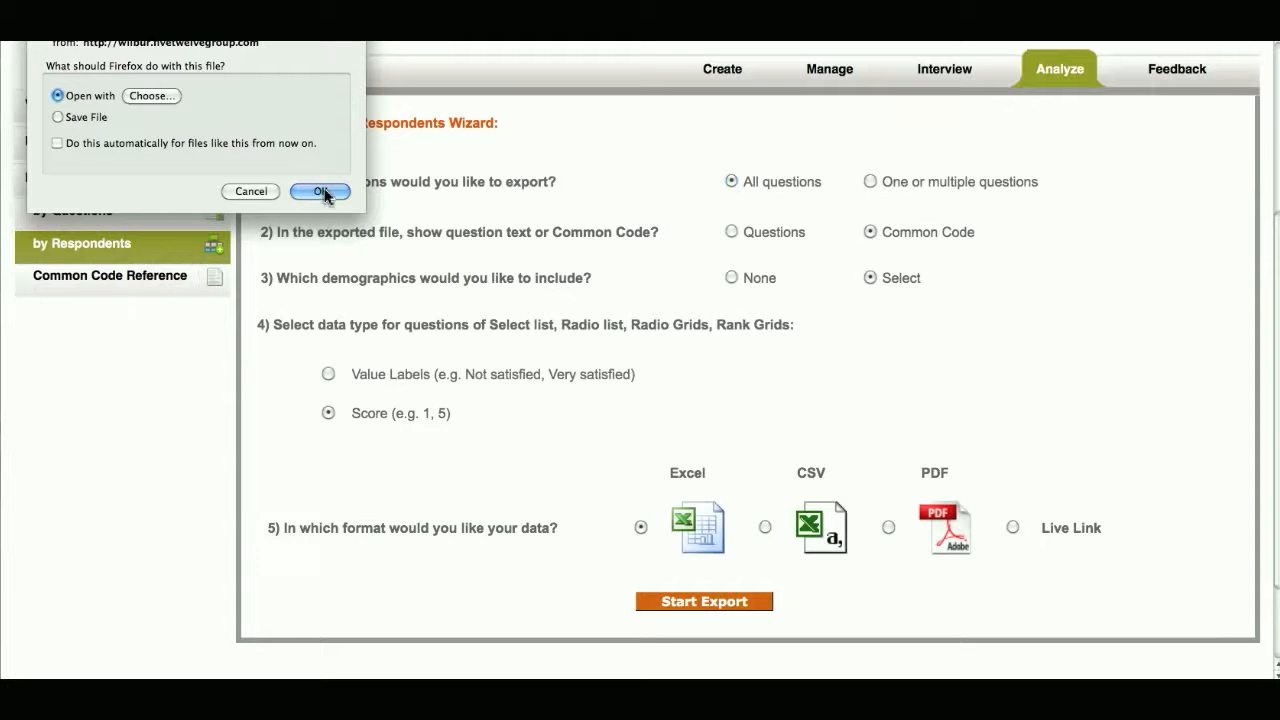
{"action": "left_click", "coordinate": [321, 191]}
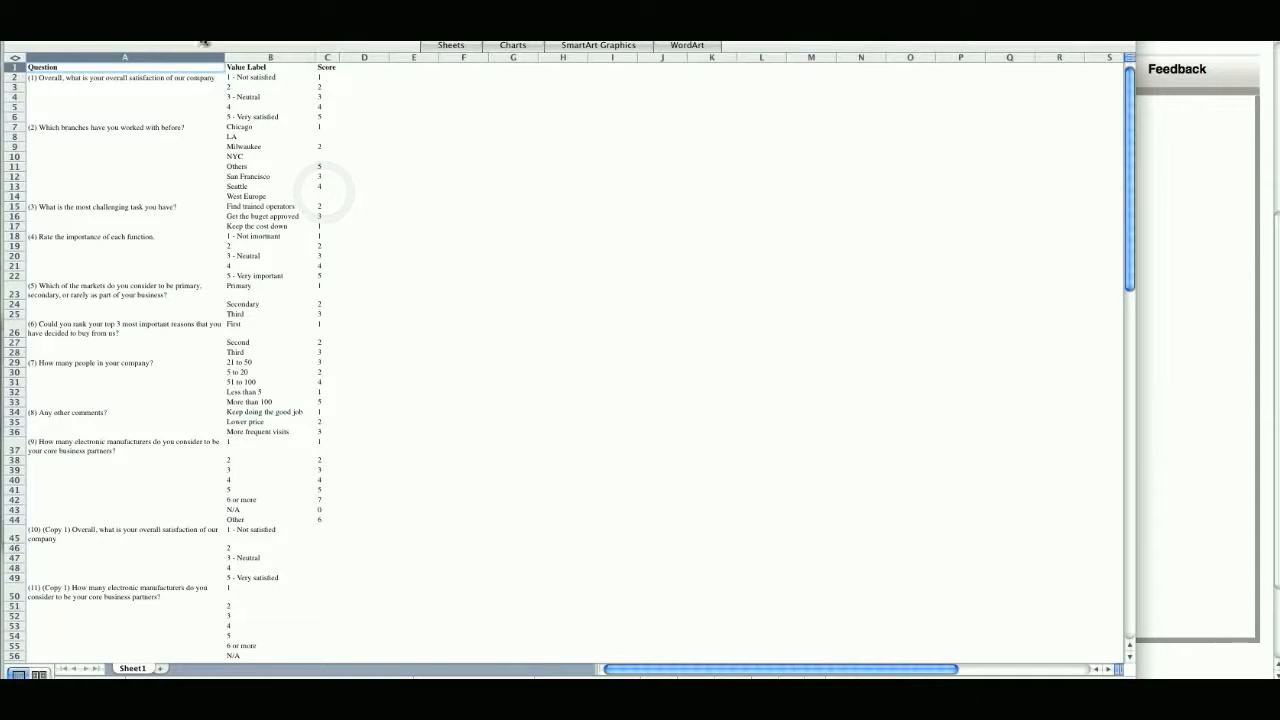
{"action": "left_click", "coordinate": [556, 4]}
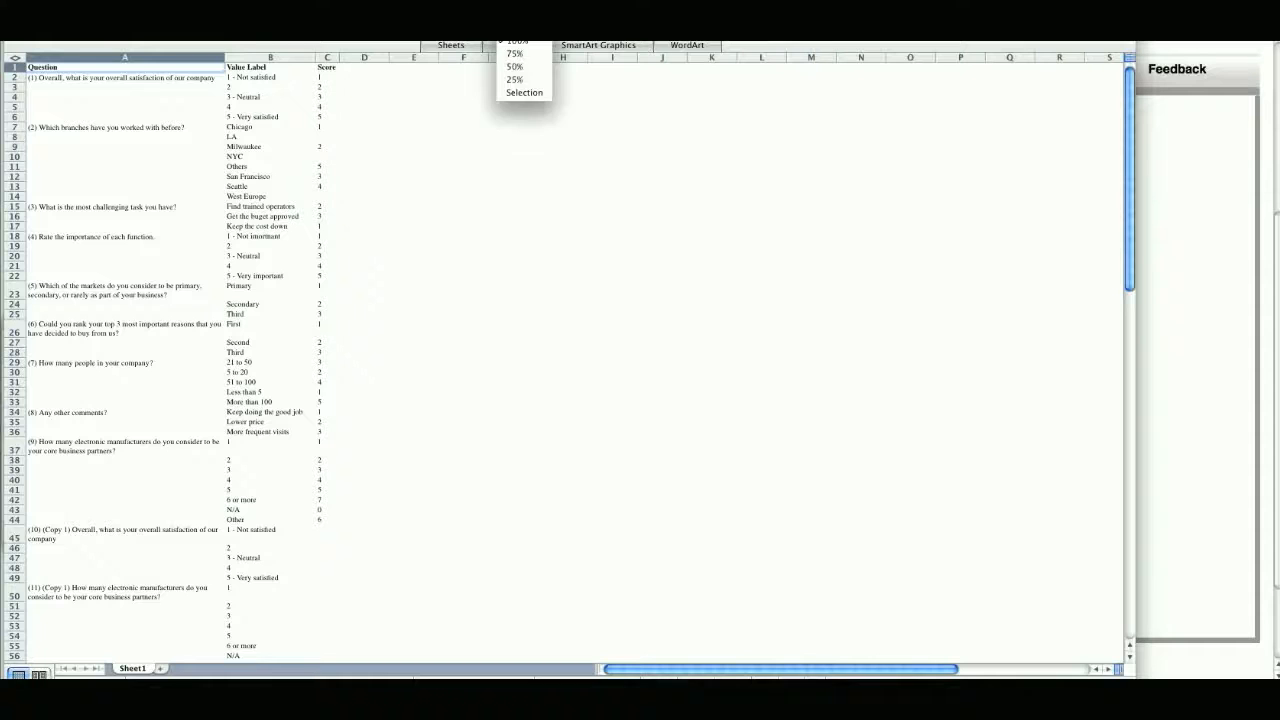
{"action": "left_click", "coordinate": [522, 10]}
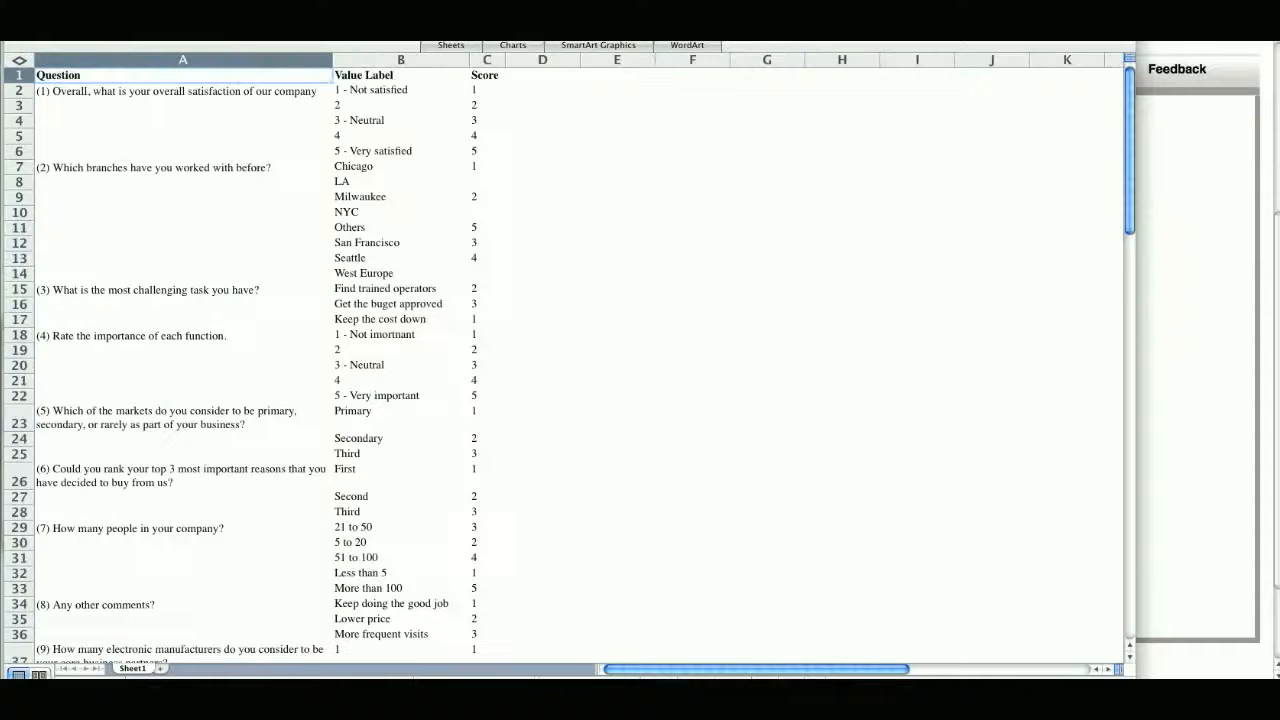
- Examine the value labels and scores of questions 1 and 2 in the reference spreadsheet
{"action": "left_click", "coordinate": [143, 96]}
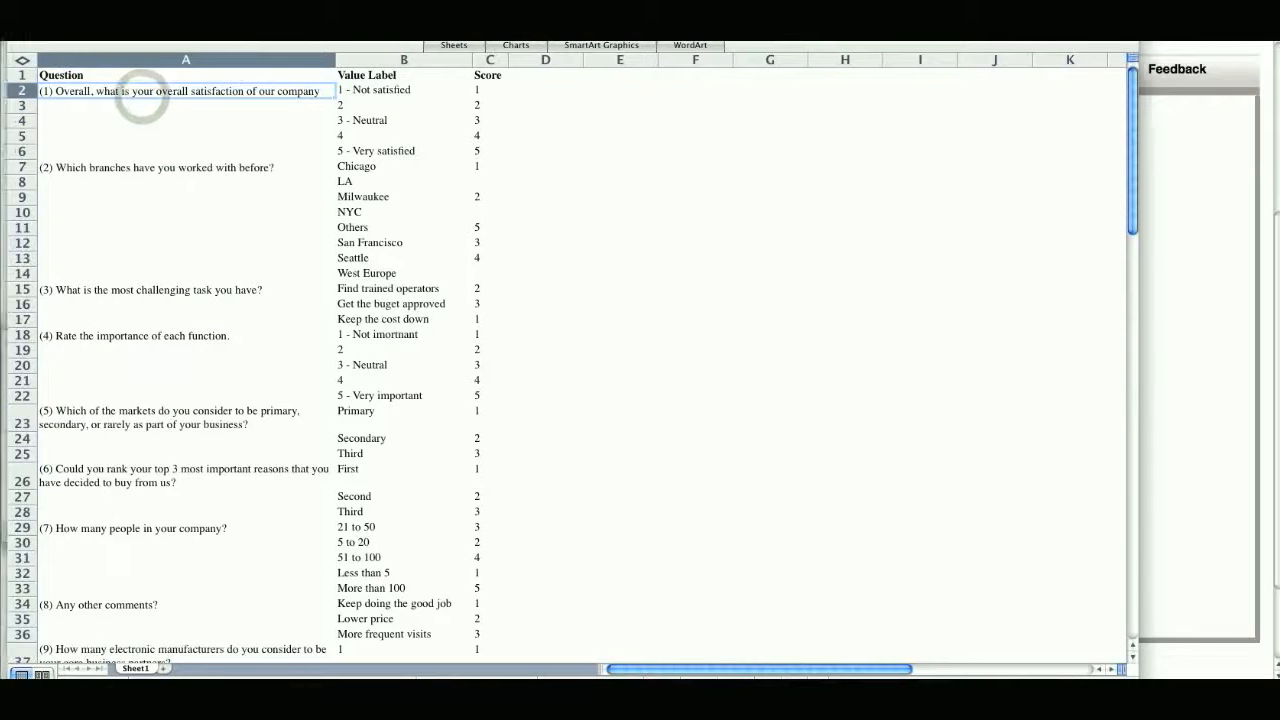
{"action": "left_click_drag", "start_coordinate": [575, 96], "coordinate": [575, 155]}
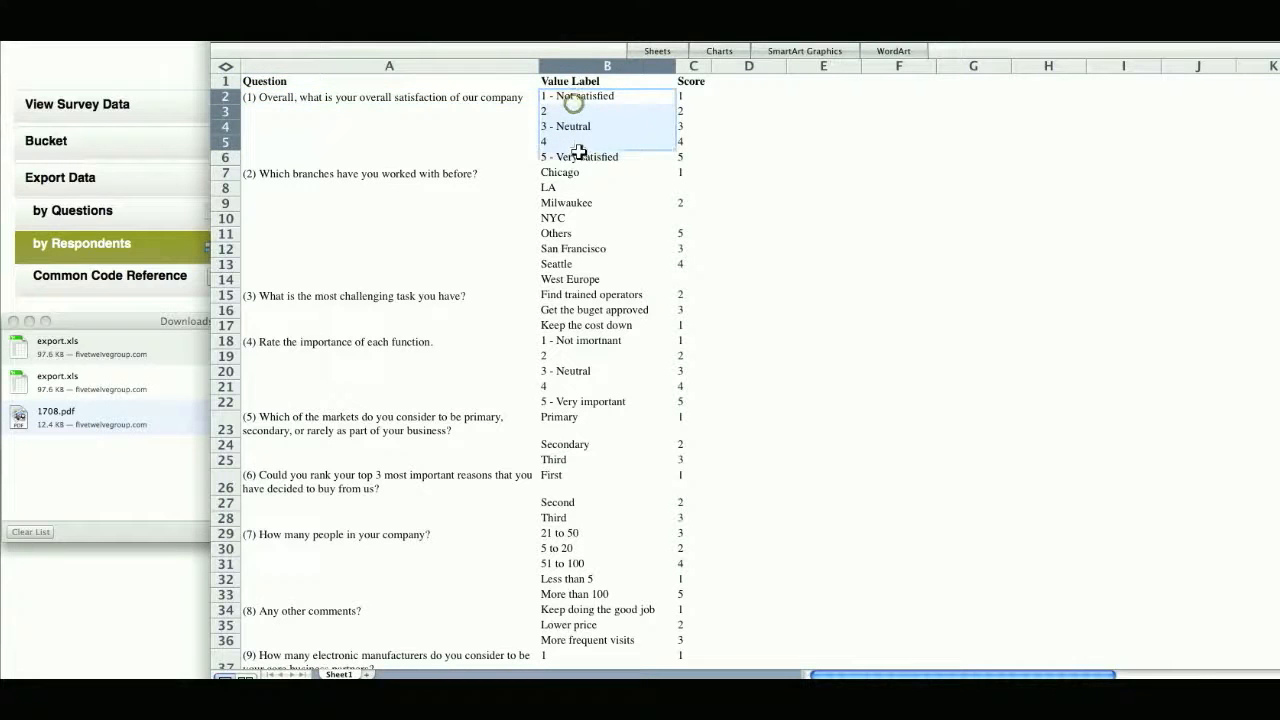
{"action": "left_click_drag", "start_coordinate": [685, 88], "coordinate": [694, 176]}
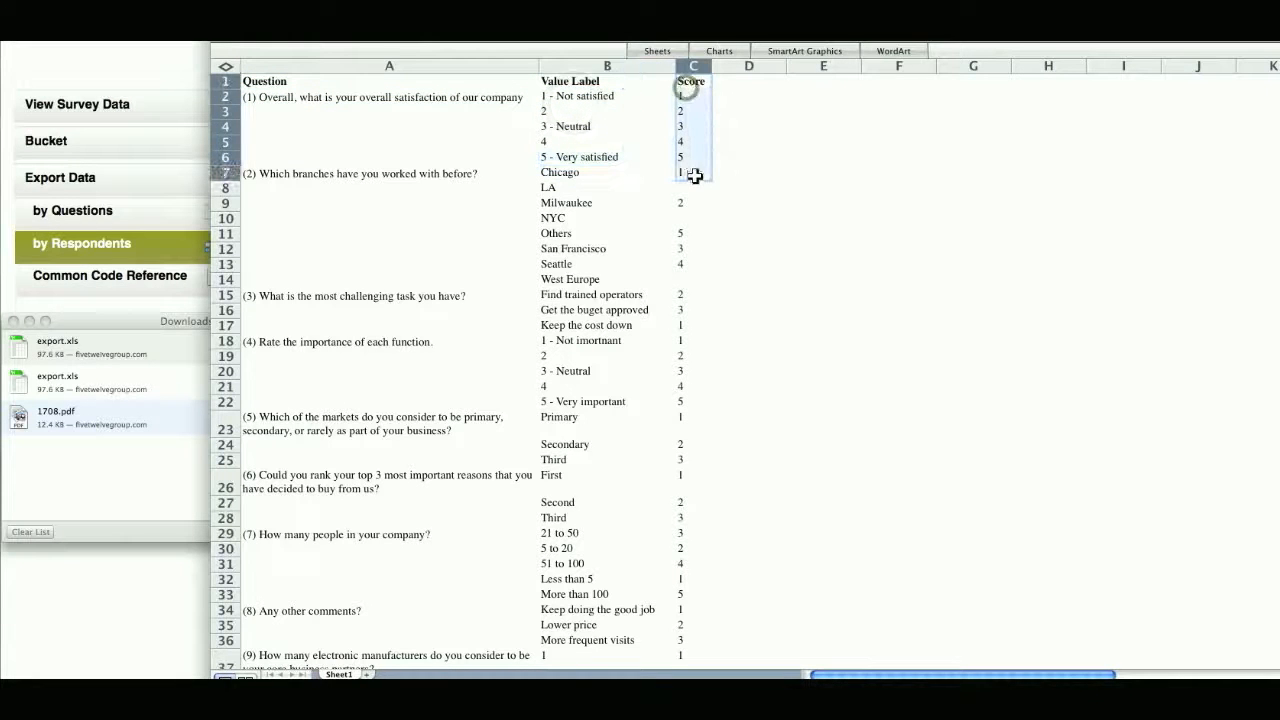
{"action": "left_click", "coordinate": [601, 220]}
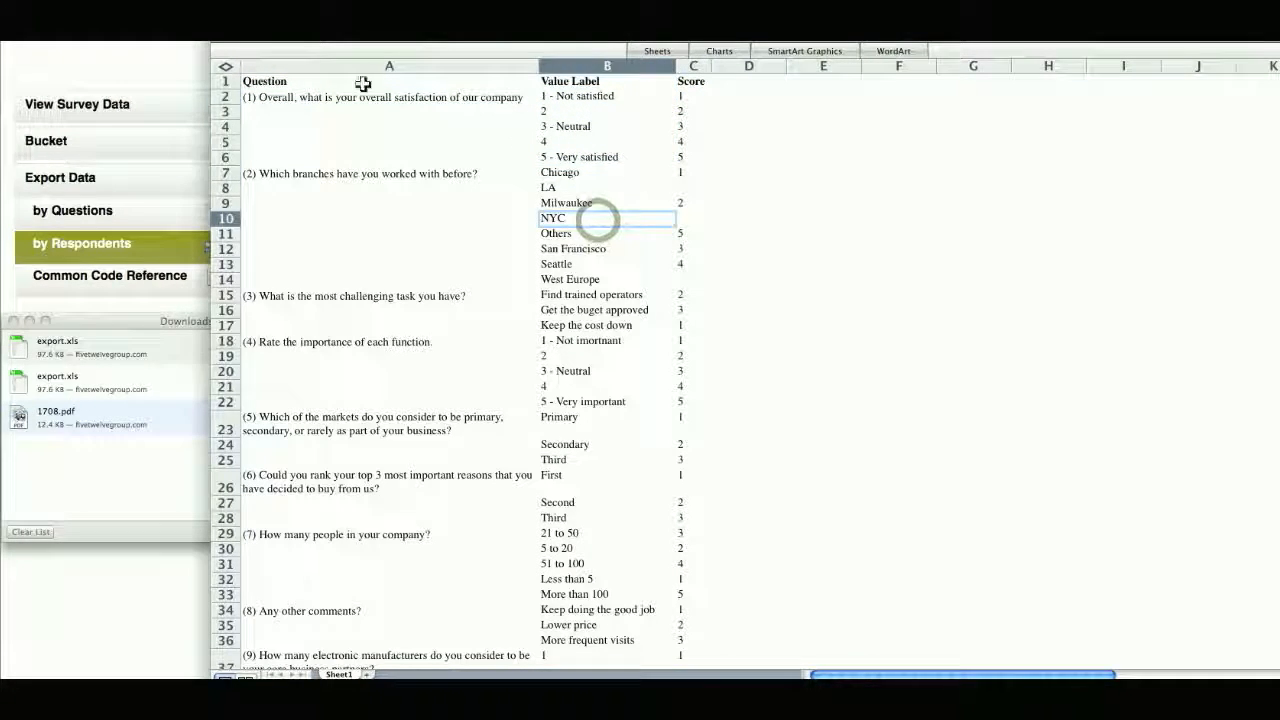